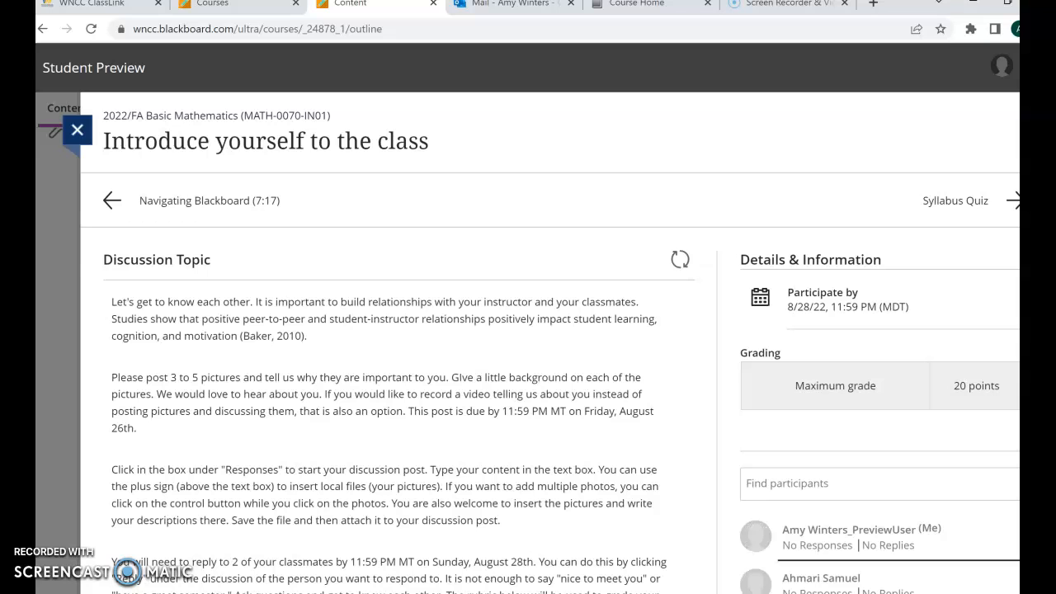
- Read through the discussion instructions and start a new response to the topic
{"action": "scroll", "coordinate": [549, 344], "scroll_direction": "down", "scroll_amount": 2}
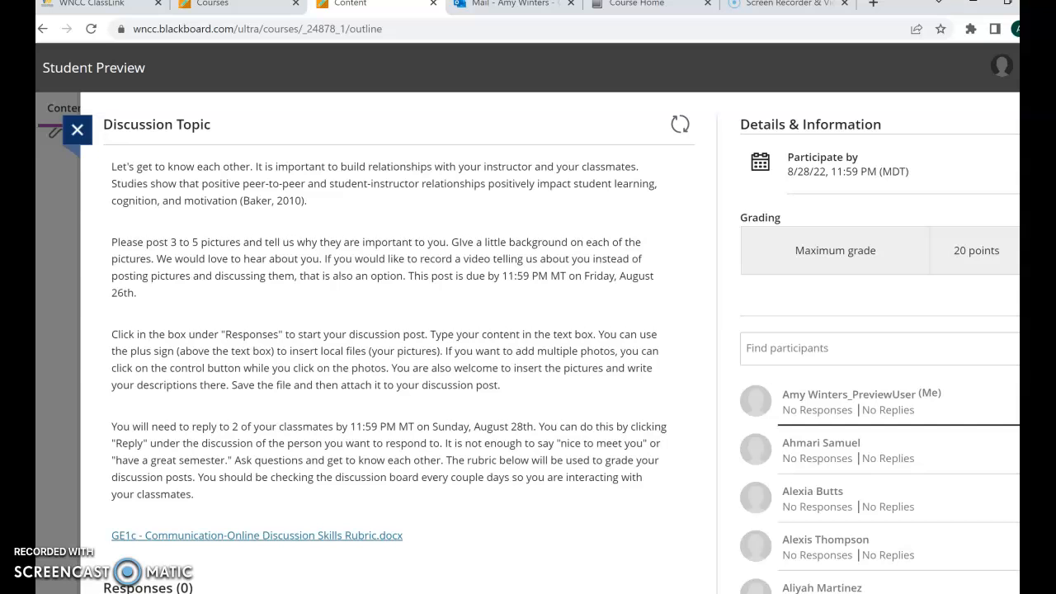
{"action": "scroll", "coordinate": [561, 342], "scroll_direction": "down", "scroll_amount": 2}
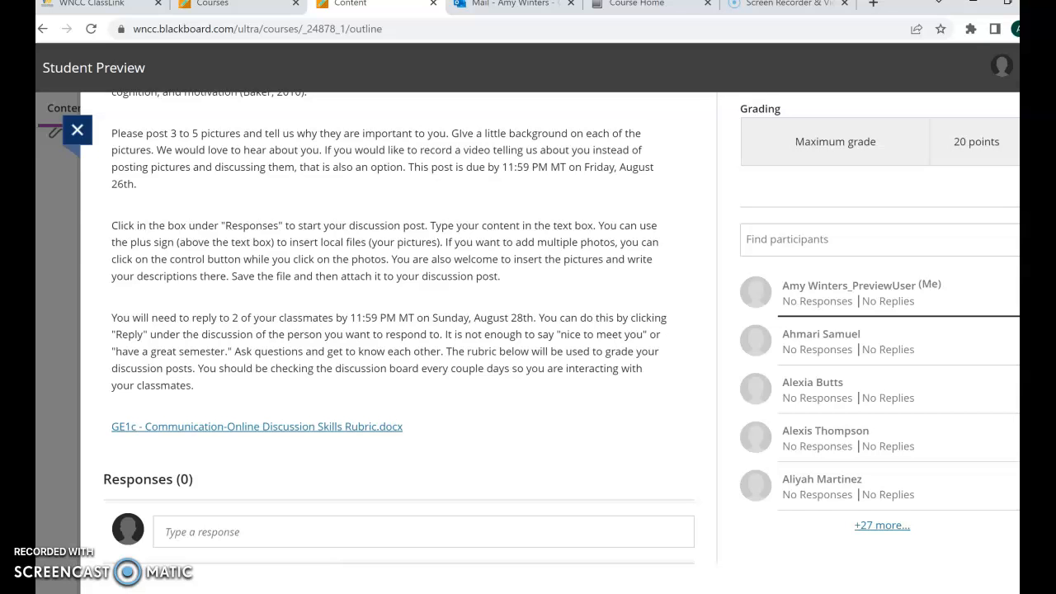
{"action": "scroll", "coordinate": [528, 330], "scroll_direction": "down", "scroll_amount": 2}
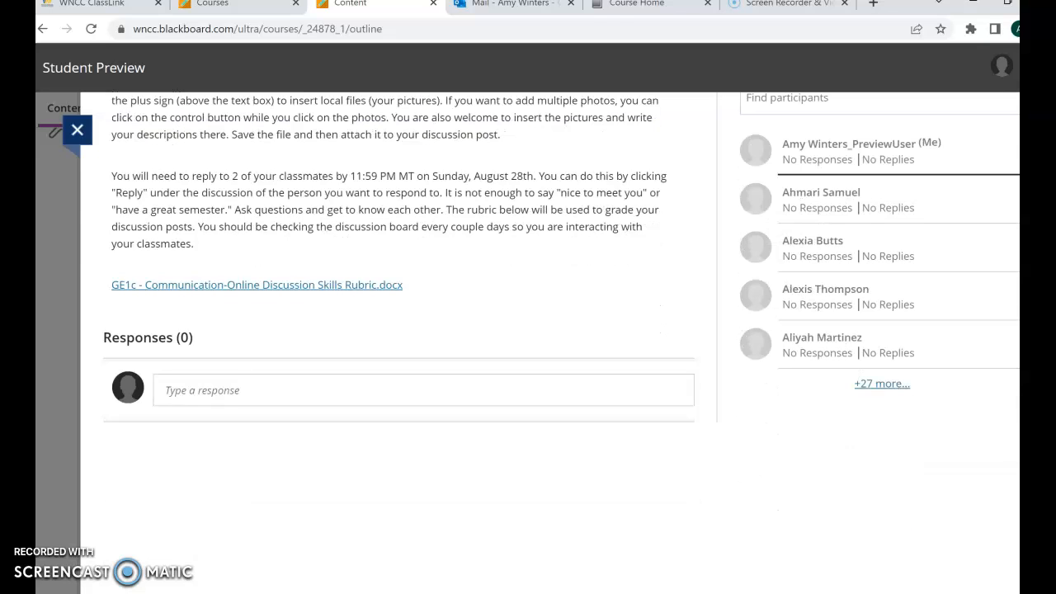
{"action": "left_click", "coordinate": [206, 390]}
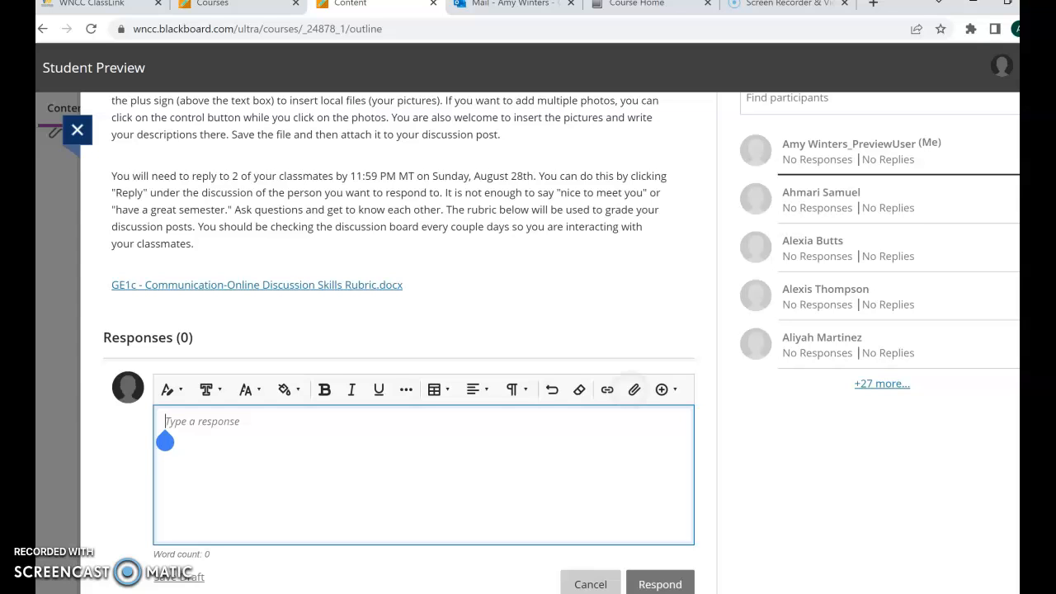
- Attach the five image files from the Pictures folder, including the pug, wedding and IMG_8095 photos, to the response
{"action": "left_click", "coordinate": [634, 389]}
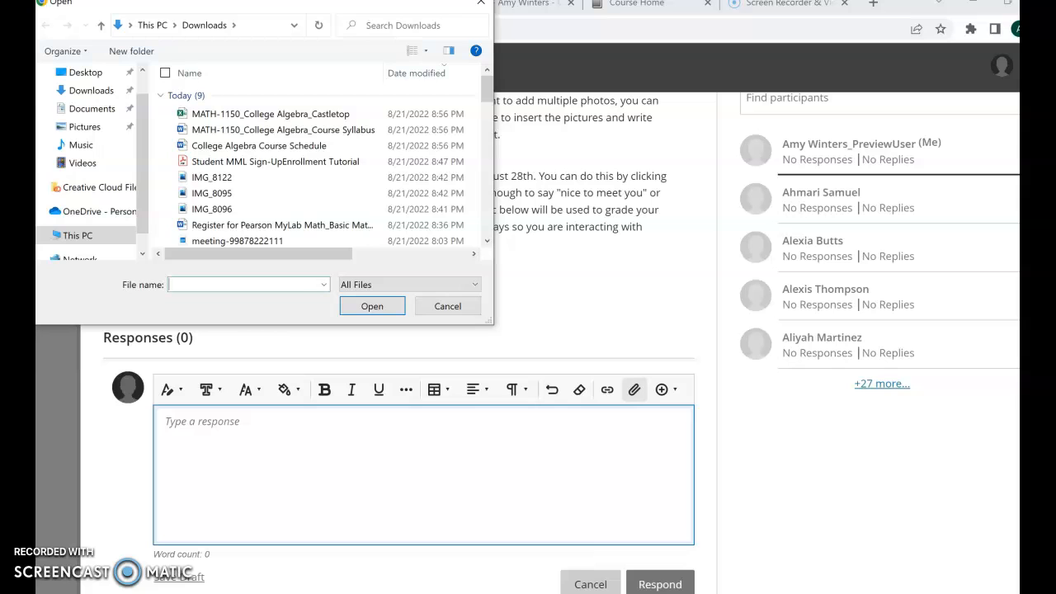
{"action": "left_click", "coordinate": [85, 126]}
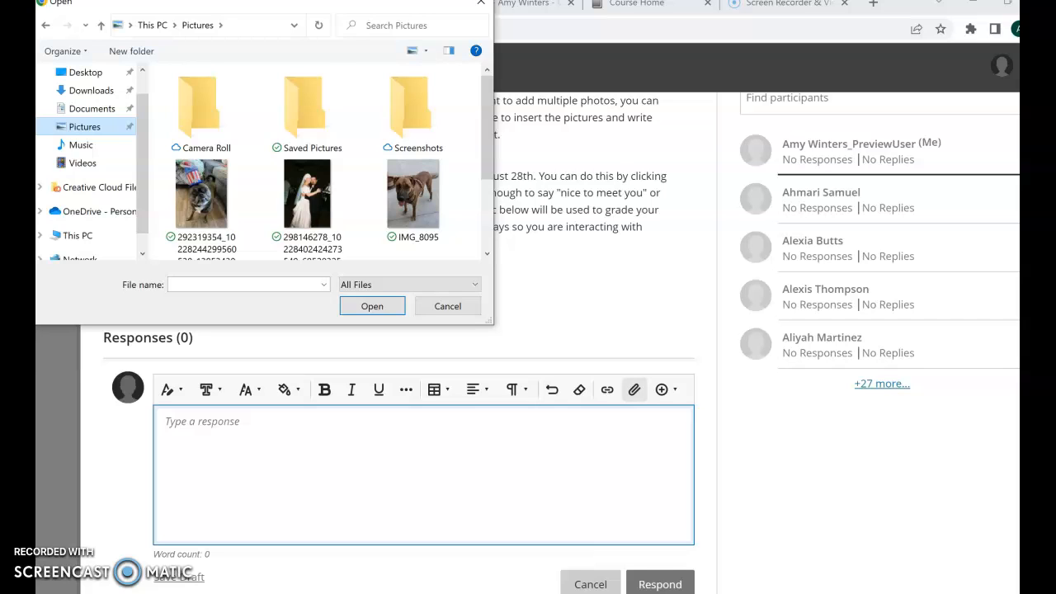
{"action": "left_click", "coordinate": [191, 184]}
{"action": "left_click", "coordinate": [307, 188], "text": "ctrl"}
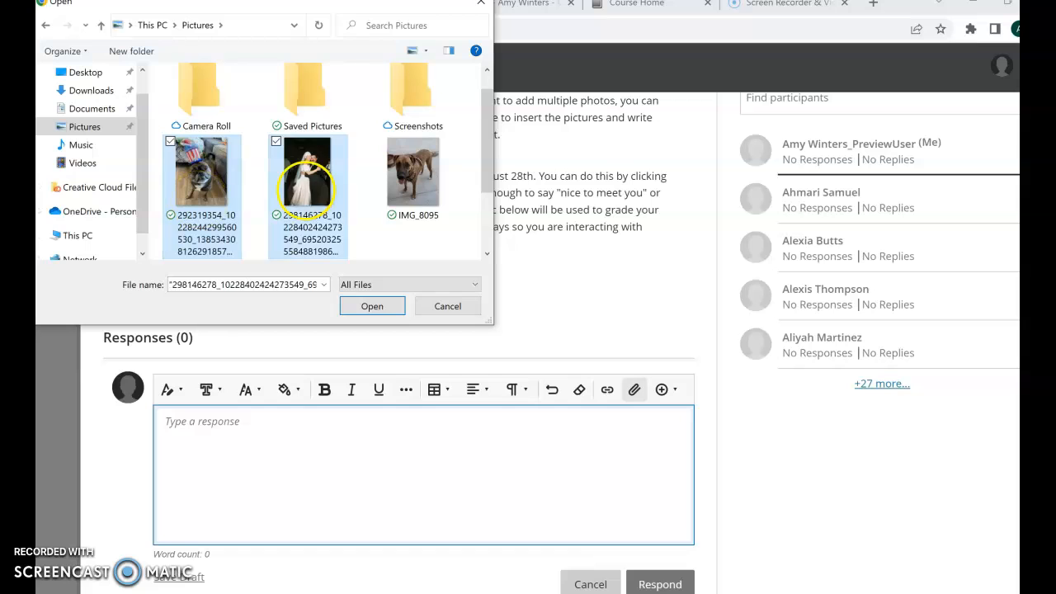
{"action": "left_click", "coordinate": [412, 173], "text": "ctrl"}
{"action": "left_click", "coordinate": [484, 237]}
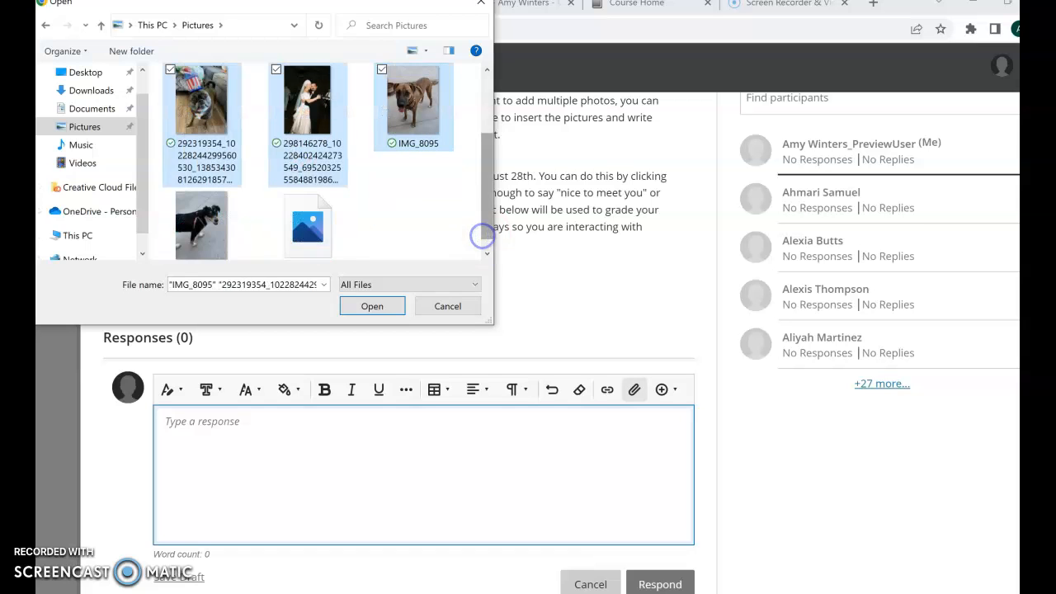
{"action": "left_click", "coordinate": [206, 216], "text": "ctrl"}
{"action": "left_click", "coordinate": [301, 210], "text": "ctrl"}
{"action": "left_click", "coordinate": [372, 306]}
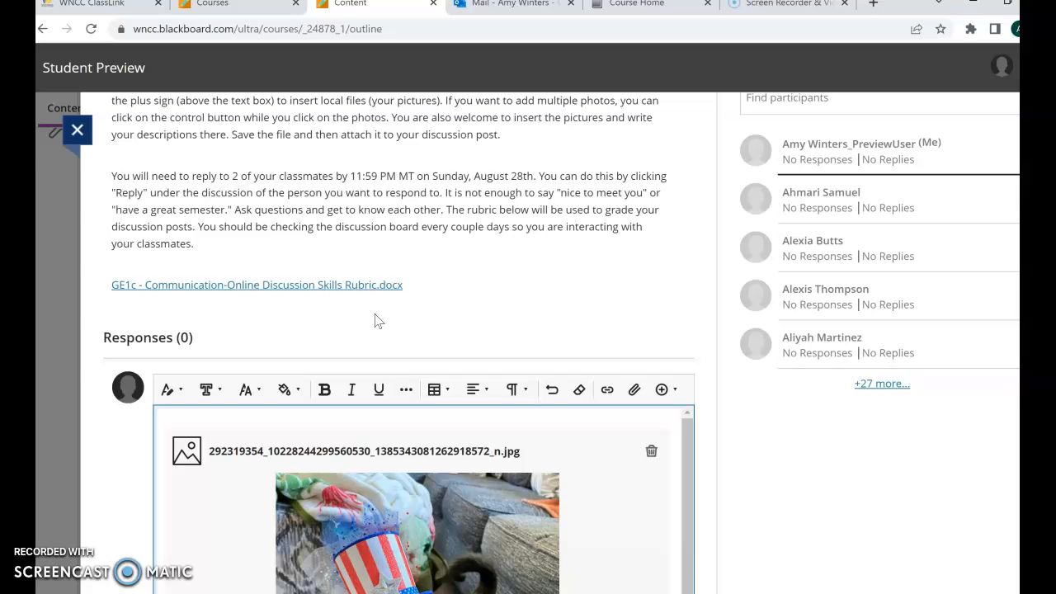
- Write "This is my dog Isabel. She is a BUGG (Boston Terrier/Pug mix)." above the first photo
{"action": "scroll", "coordinate": [378, 320], "scroll_direction": "down", "scroll_amount": 3}
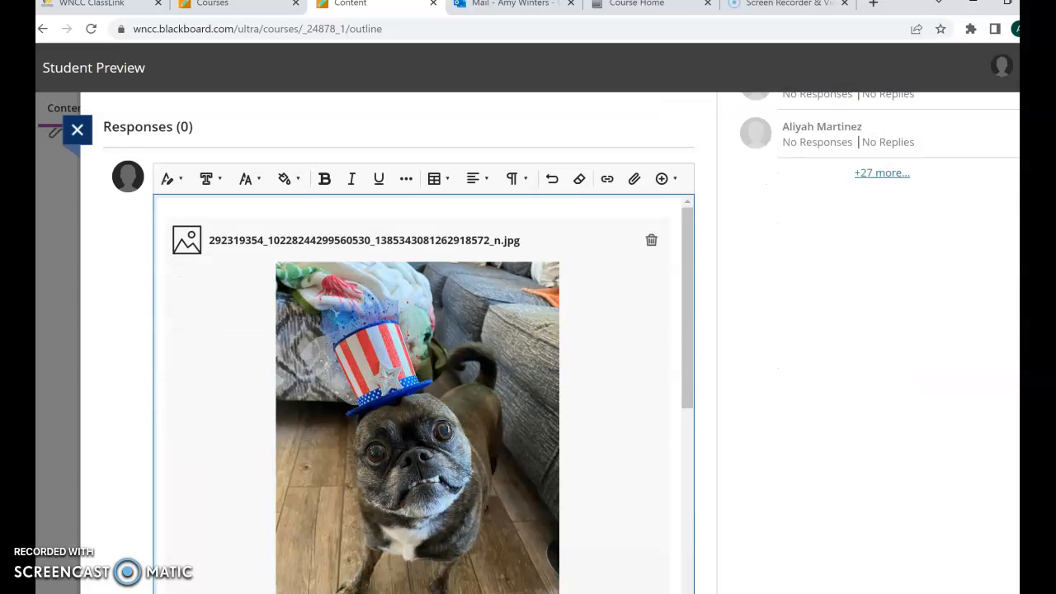
{"action": "scroll", "coordinate": [207, 223], "scroll_direction": "up", "scroll_amount": 1}
{"action": "left_click", "coordinate": [207, 224]}
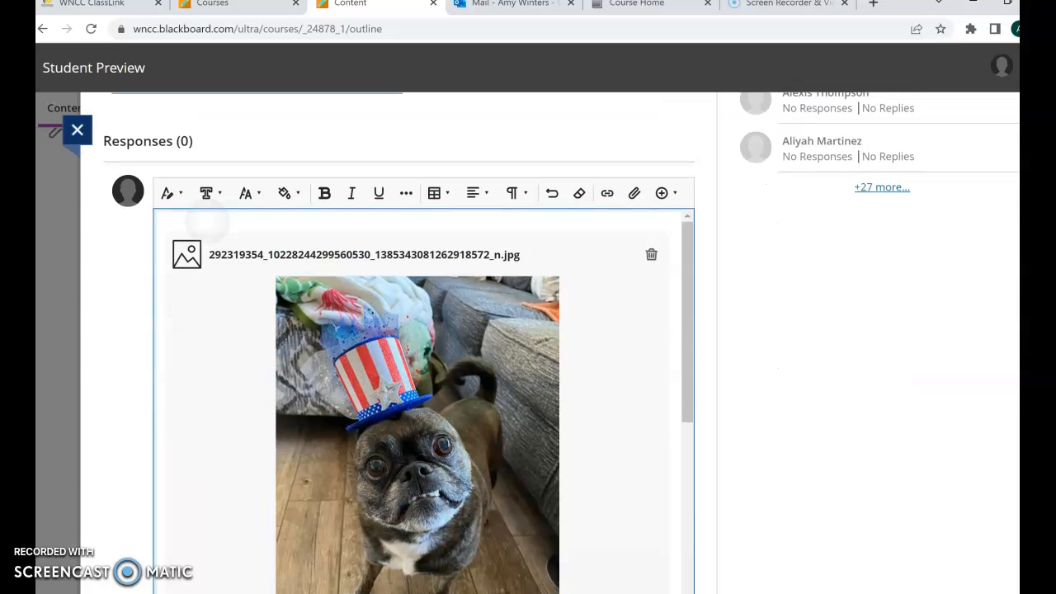
{"action": "type", "text": "This is my dog "}
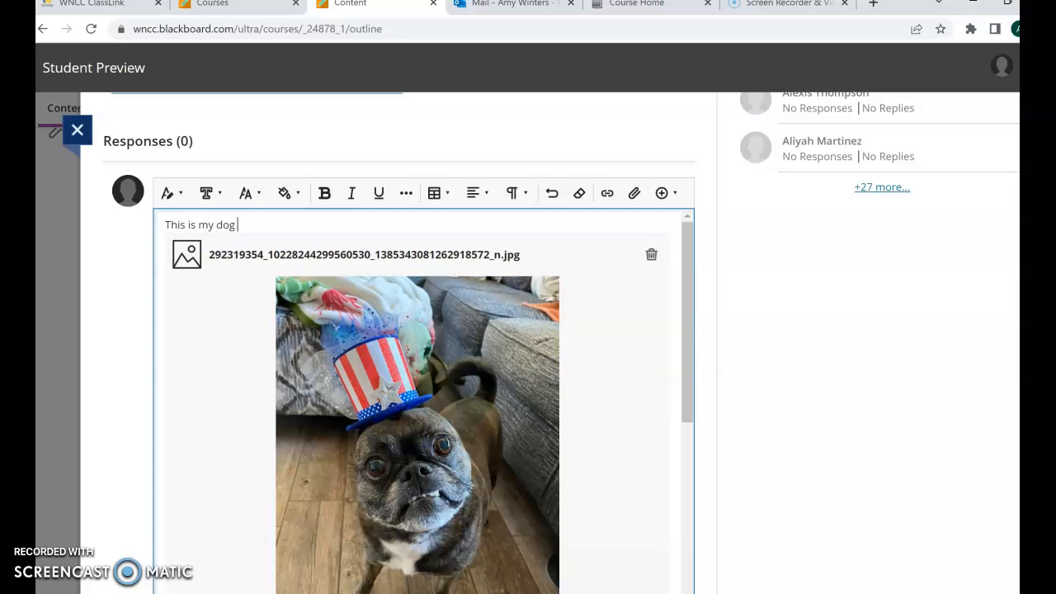
{"action": "type", "text": "Isabel. She is a BUGG (boston"}
{"action": "key", "text": "BackSpace"}
{"action": "key", "text": "BackSpace"}
{"action": "key", "text": "BackSpace"}
{"action": "key", "text": "BackSpace"}
{"action": "key", "text": "BackSpace"}
{"action": "key", "text": "BackSpace"}
{"action": "type", "text": "B"}
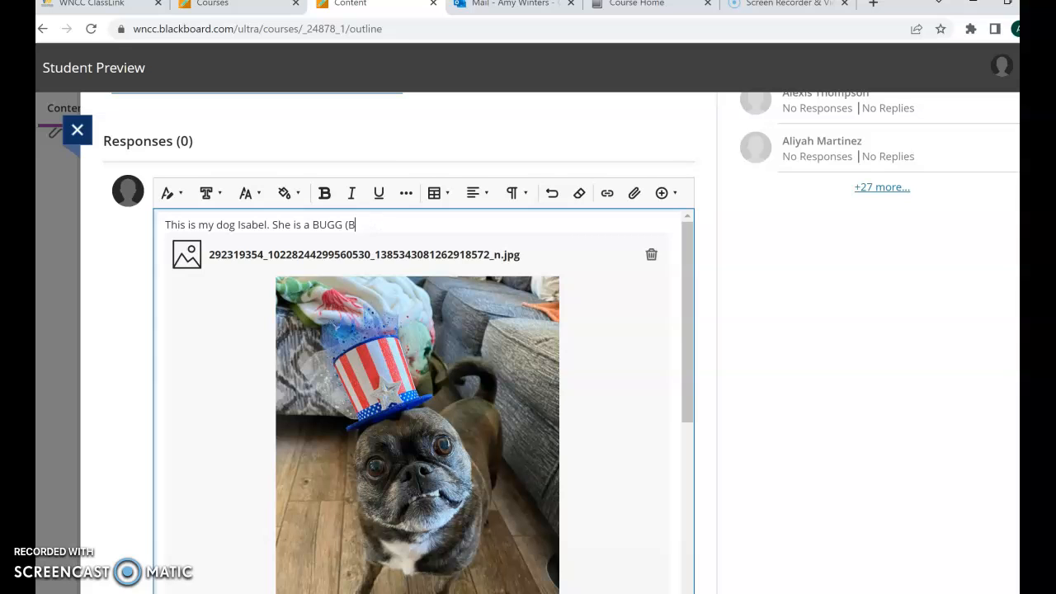
{"action": "type", "text": "oston Terrier/Pug mix). She "}
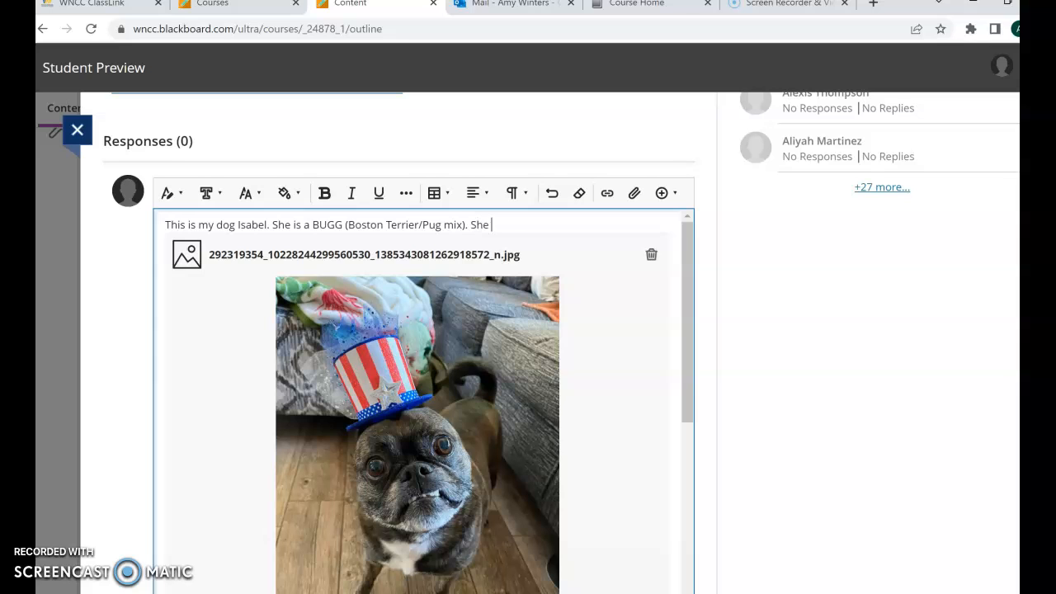
- Continue the caption with "She is going to be 9 this year. She is my child basically. She goes everywhere with me and she has bad separation anxiety."
{"action": "type", "text": "is going to be 9 th"}
{"action": "type", "text": "is year. "}
{"action": "type", "text": "She is"}
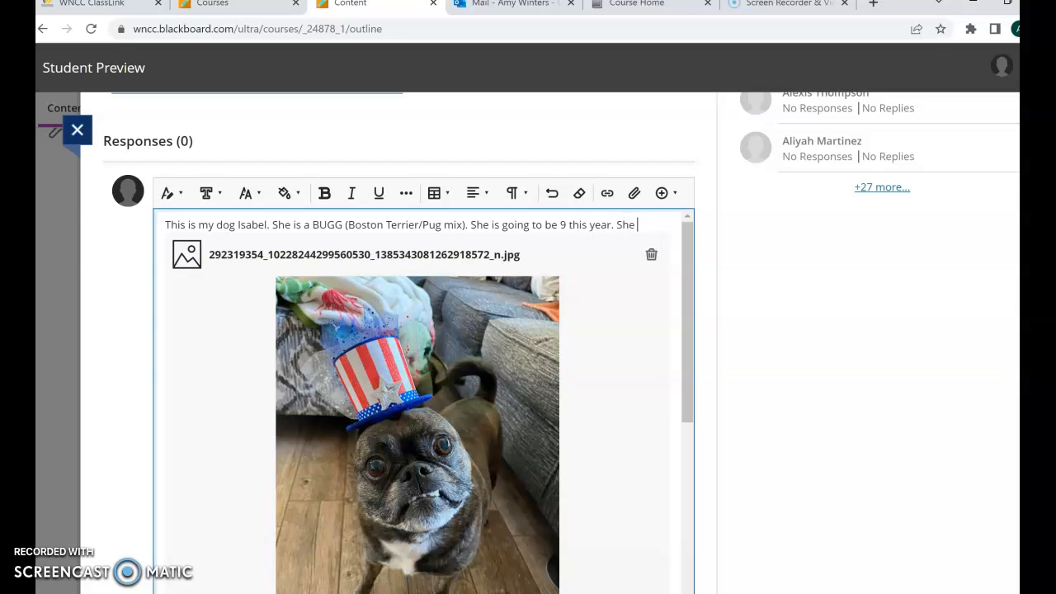
{"action": "type", "text": " my "}
{"action": "type", "text": "ch"}
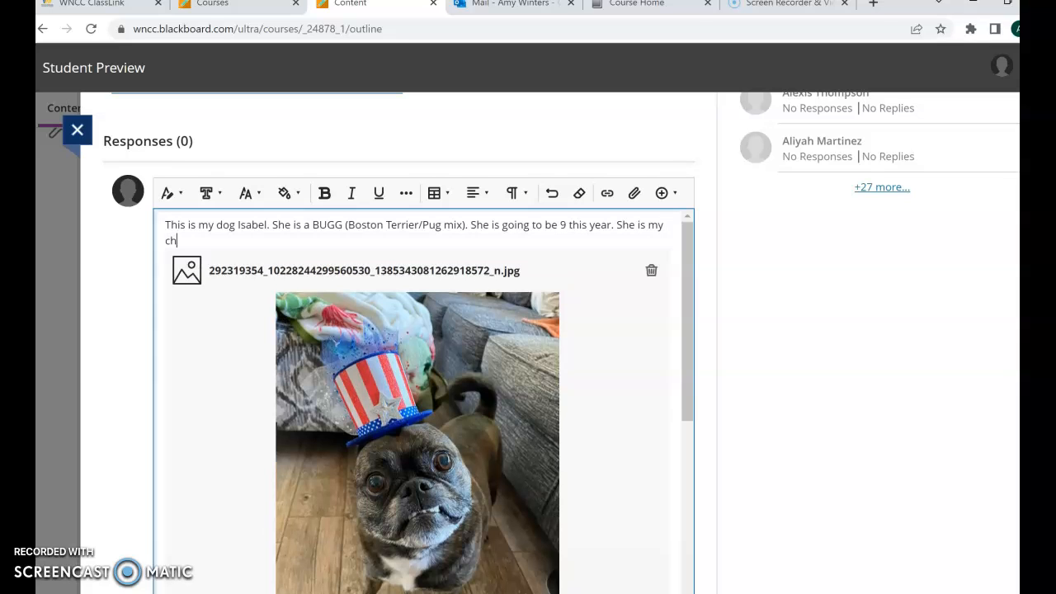
{"action": "type", "text": "ild basically. She goes every"}
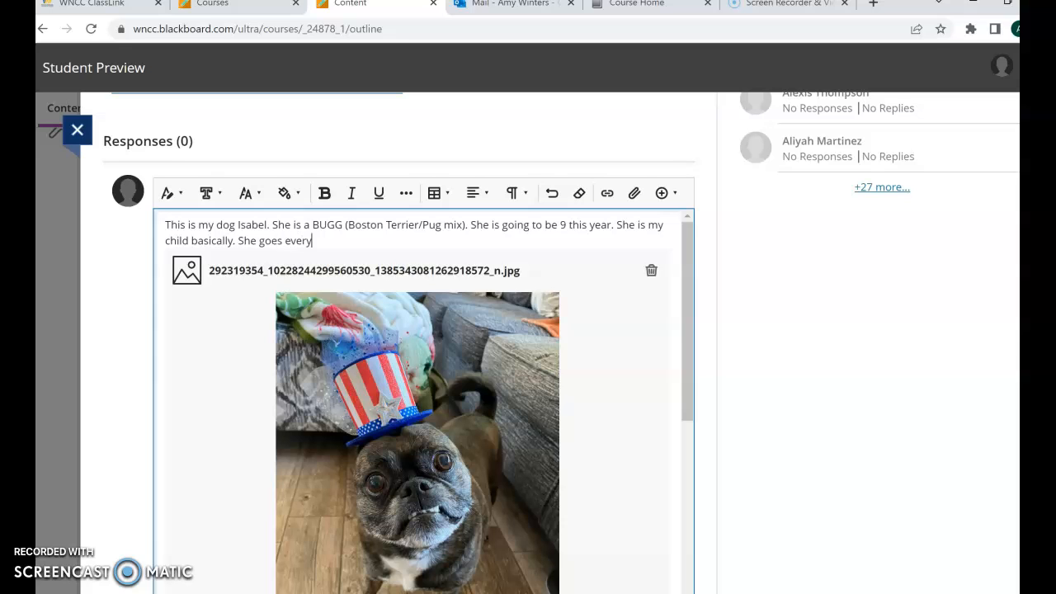
{"action": "type", "text": "where with me and she has"}
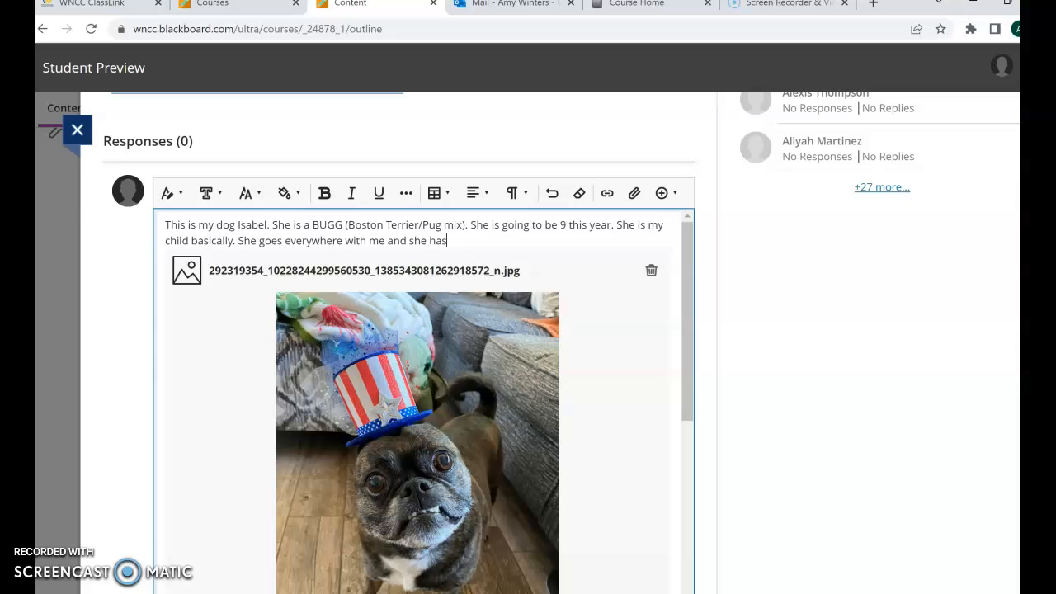
{"action": "type", "text": " bad separation anxiety."}
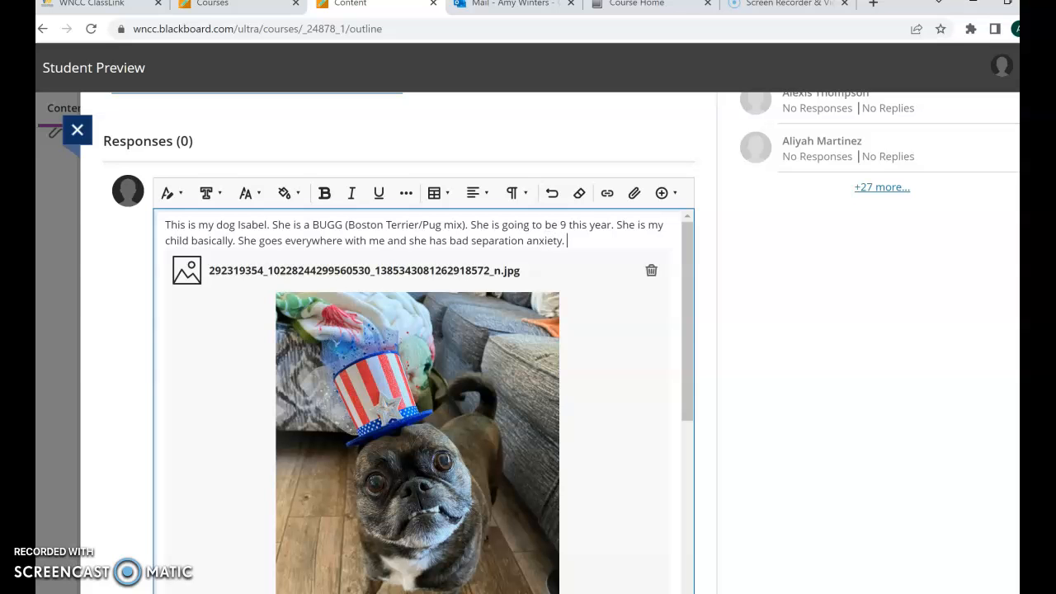
- Insert a blank line above the wedding photo and caption it "This is my wedding picture."
{"action": "scroll", "coordinate": [422, 402], "scroll_direction": "down", "scroll_amount": 5}
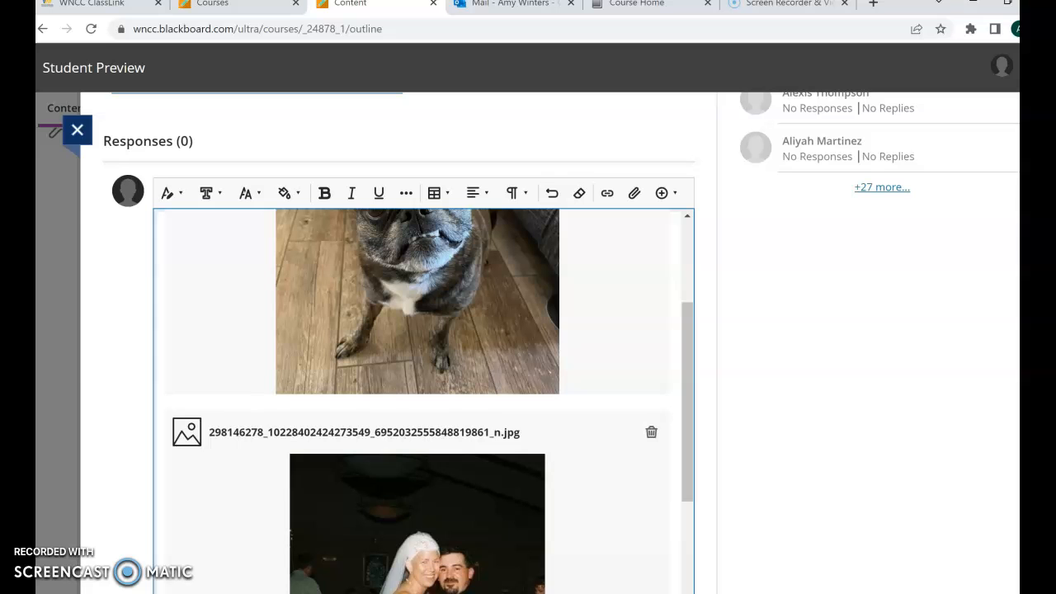
{"action": "key", "text": "Return"}
{"action": "key", "text": "Return"}
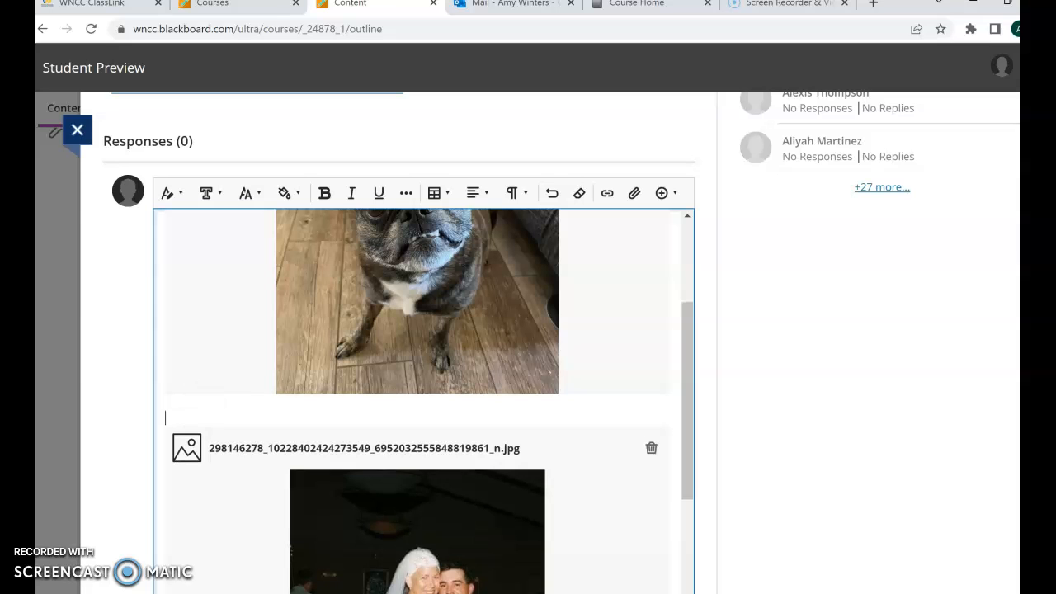
{"action": "scroll", "coordinate": [422, 401], "scroll_direction": "down", "scroll_amount": 2}
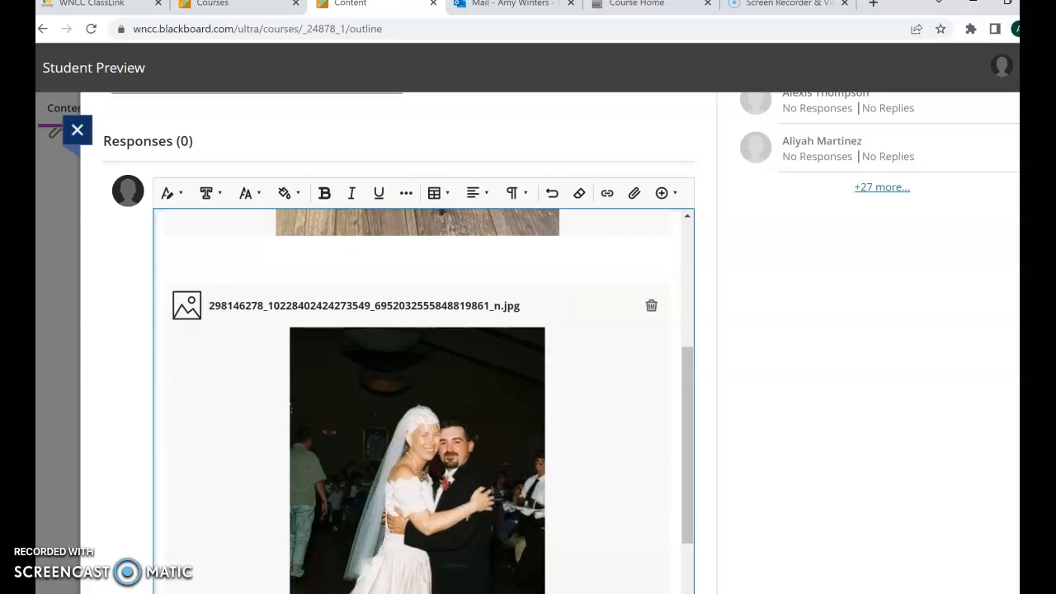
{"action": "type", "text": "THis is"}
{"action": "key", "text": "BackSpace"}
{"action": "key", "text": "BackSpace"}
{"action": "key", "text": "BackSpace"}
{"action": "key", "text": "BackSpace"}
{"action": "key", "text": "BackSpace"}
{"action": "type", "text": "his is my ded"}
{"action": "key", "text": "BackSpace"}
{"action": "key", "text": "BackSpace"}
{"action": "key", "text": "BackSpace"}
{"action": "type", "text": "wedding p"}
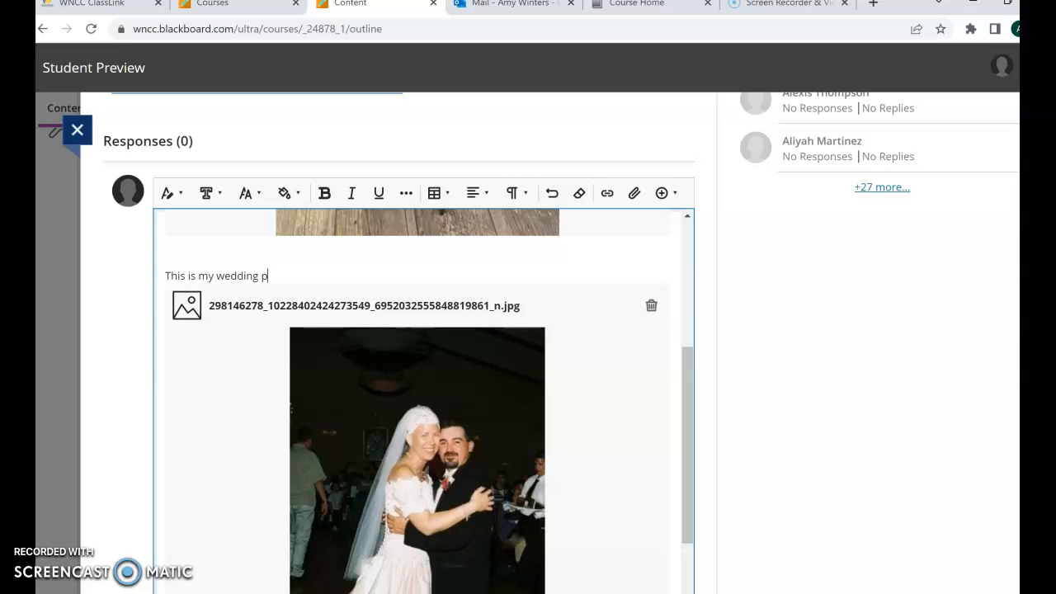
{"action": "type", "text": "icture. WE"}
- Add the sentence "We just celebrated our 17th anniversary earlier this month." to the wedding caption
{"action": "key", "text": "BackSpace"}
{"action": "type", "text": "e just celebrated "}
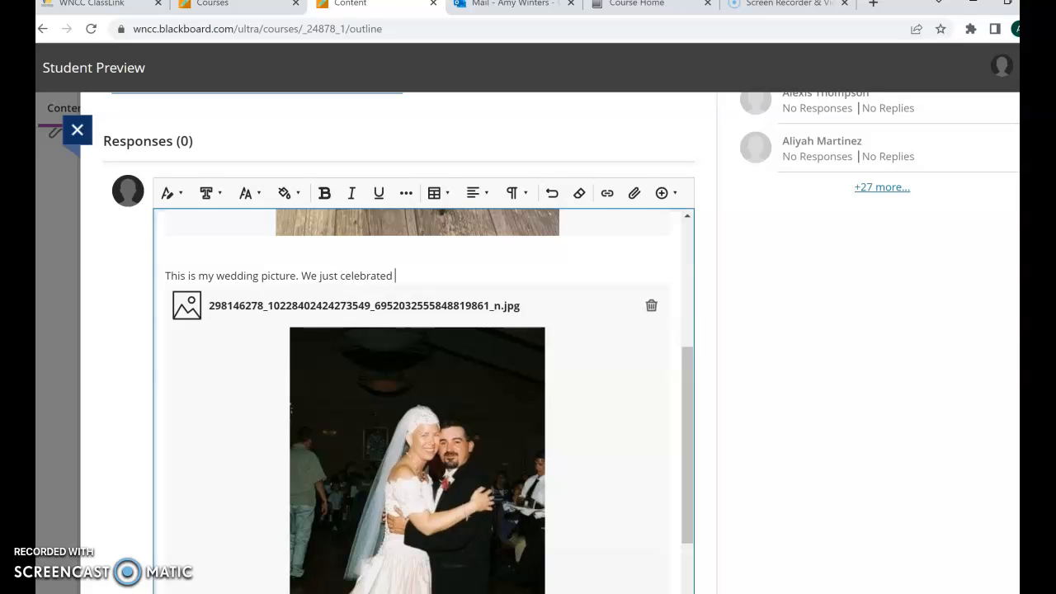
{"action": "type", "text": "our 17th anniv"}
{"action": "type", "text": "ersaru"}
{"action": "type", "text": "y"}
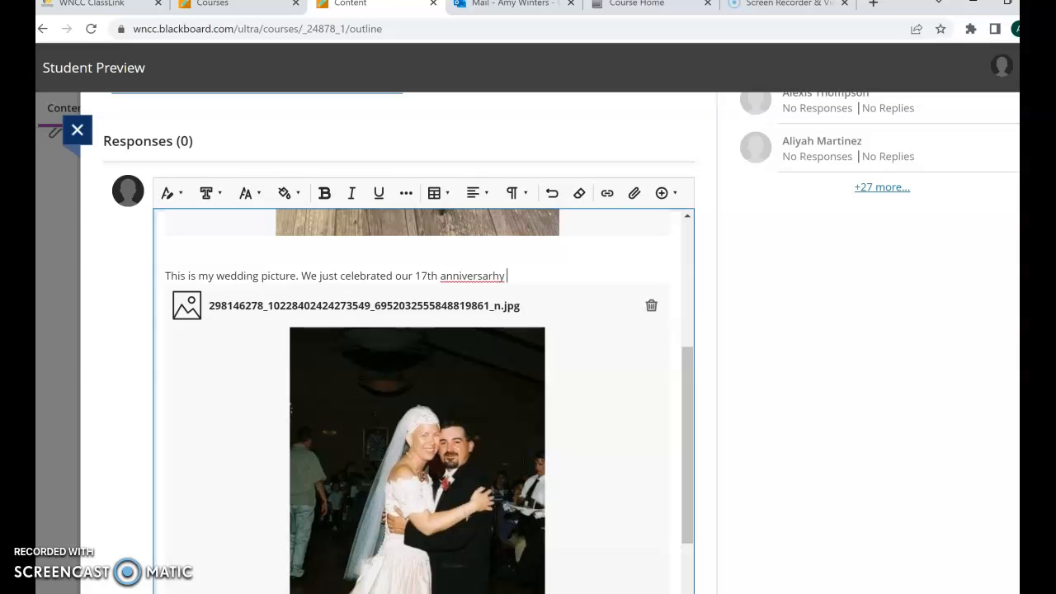
{"action": "type", "text": " earlier this month. "}
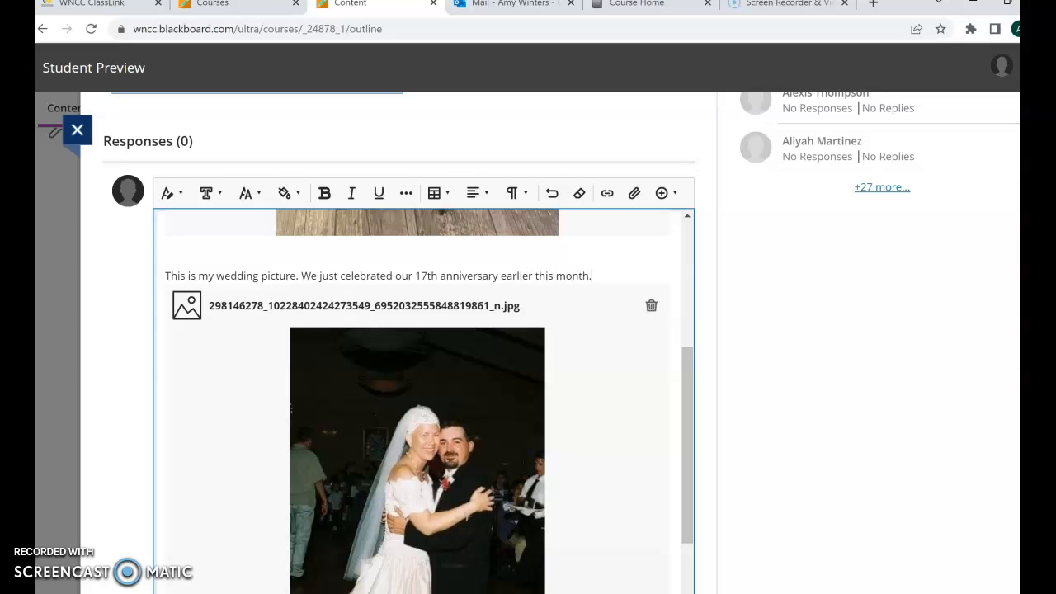
- Add that the husband also teaches at WNCC, plus "If you are business major, you might have him for an instructor or your advisor."
{"action": "type", "text": "Scott also teaches "}
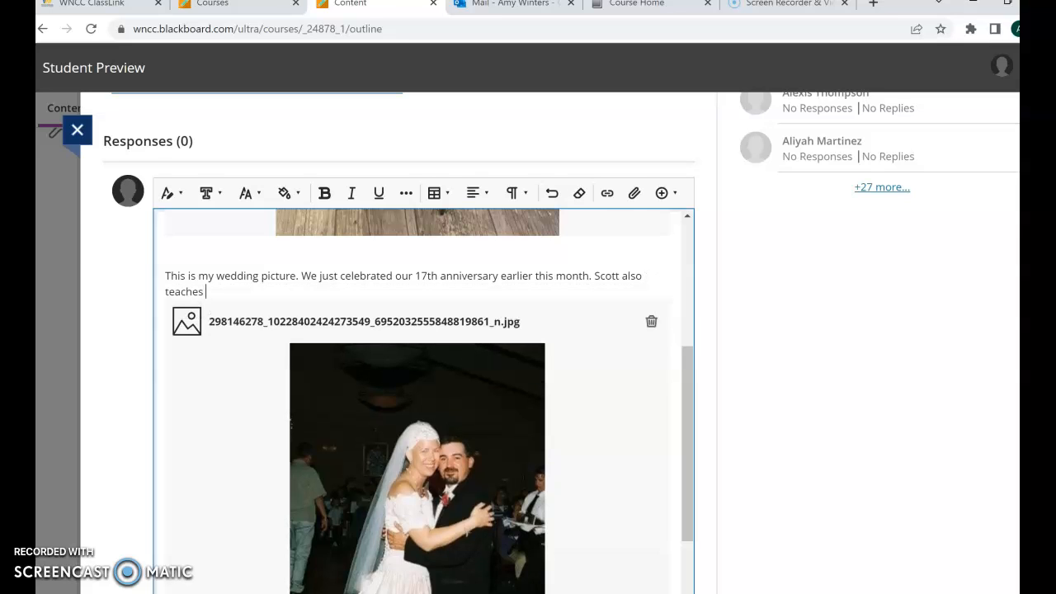
{"action": "type", "text": "at WNCC. If you"}
{"action": "key", "text": "BackSpace"}
{"action": "key", "text": "BackSpace"}
{"action": "key", "text": "BackSpace"}
{"action": "key", "text": "BackSpace"}
{"action": "type", "text": "you are business major"}
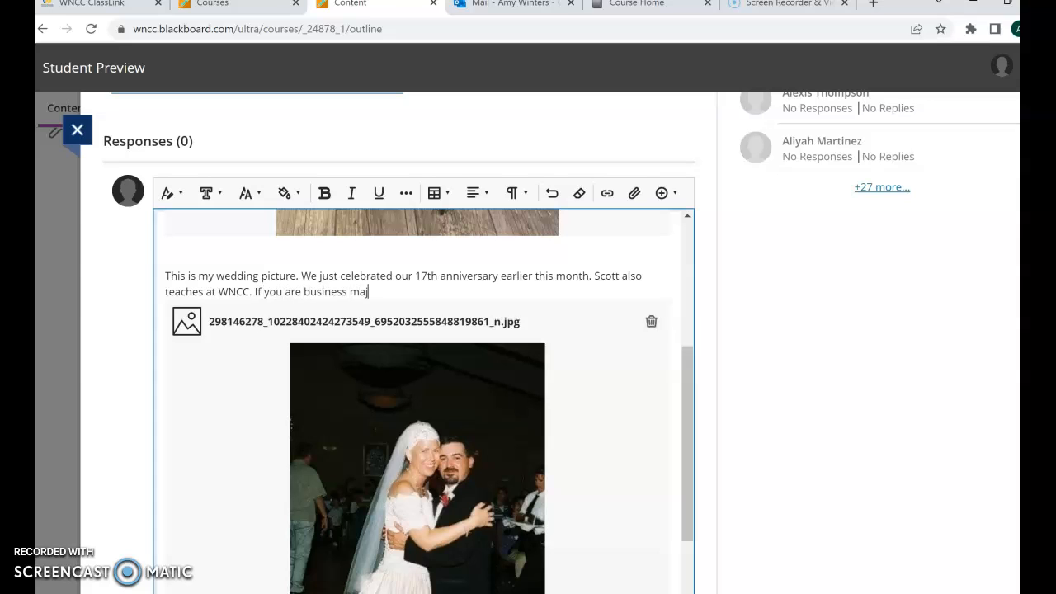
{"action": "type", "text": ", you might have him for "}
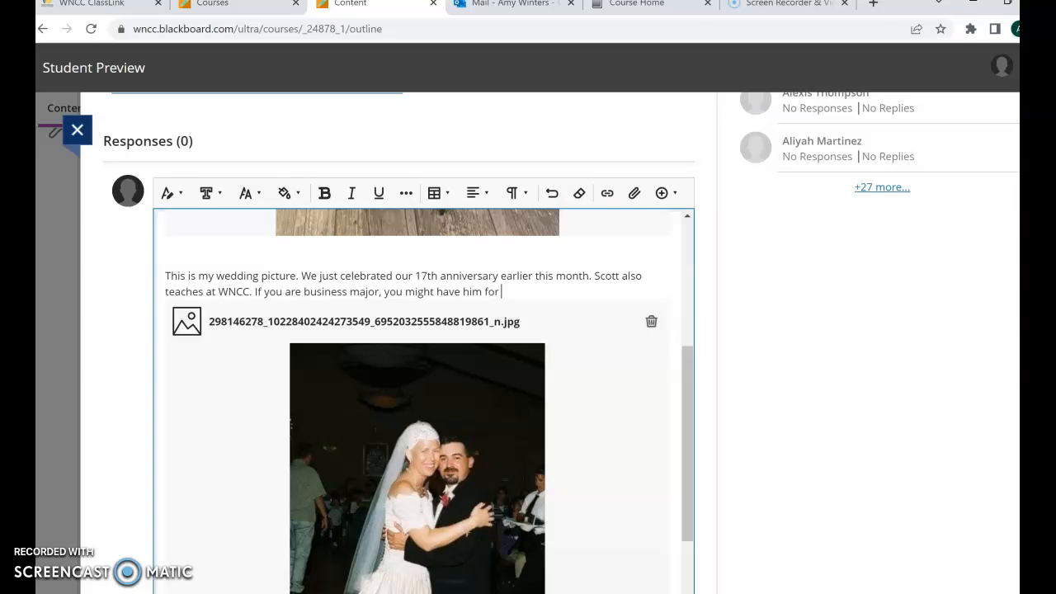
{"action": "type", "text": "an instructor or your advisor."}
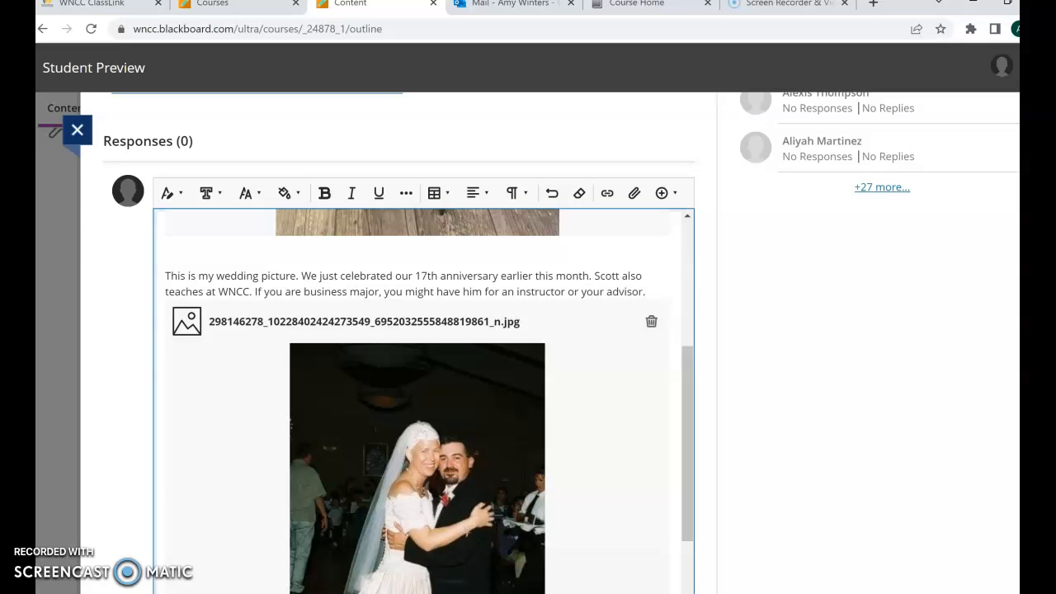
- Insert a line above IMG_8095.jpg and caption it "This is one of my granddogs. His name is Scooby."
{"action": "scroll", "coordinate": [423, 401], "scroll_direction": "down", "scroll_amount": 4}
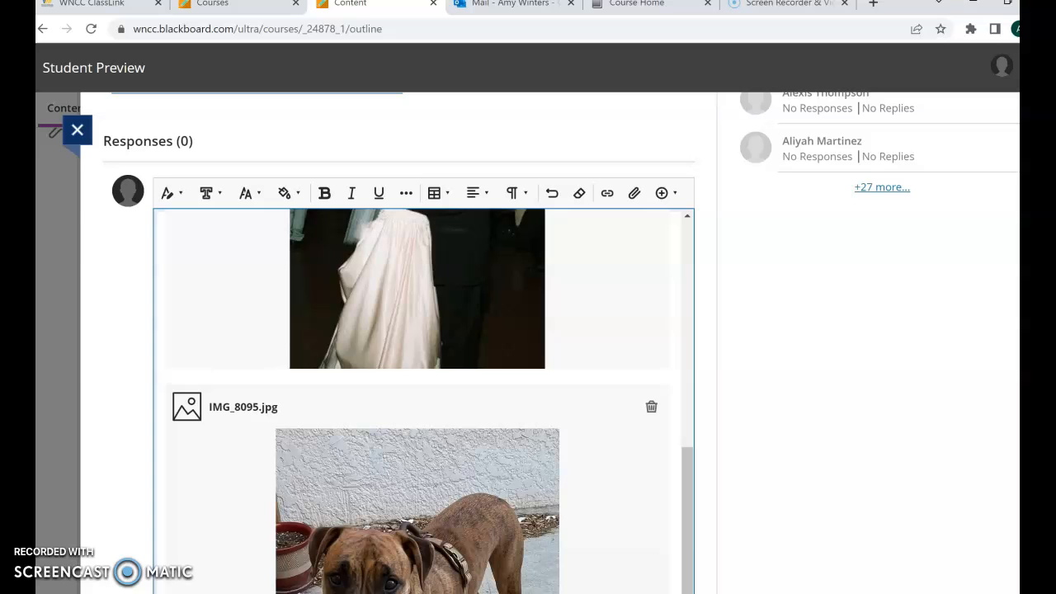
{"action": "scroll", "coordinate": [423, 400], "scroll_direction": "down", "scroll_amount": 1}
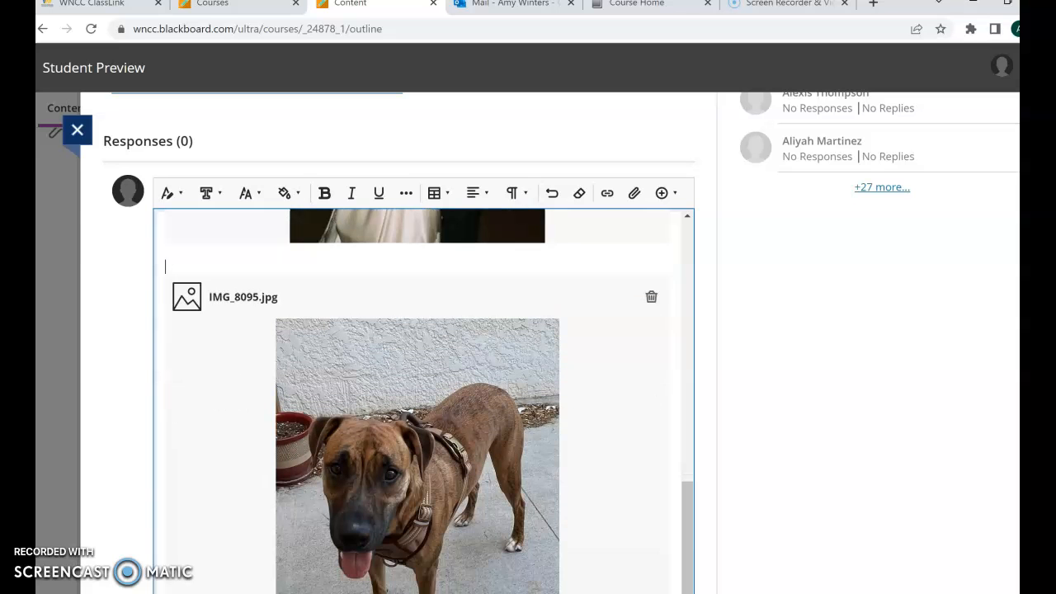
{"action": "type", "text": "This is one of my grand"}
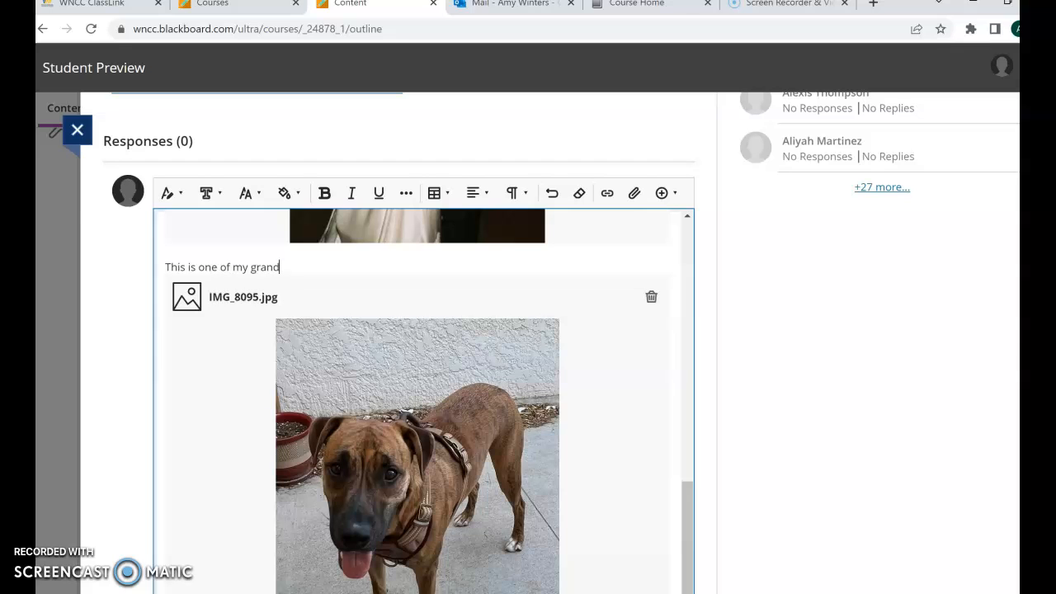
{"action": "type", "text": "dogs."}
{"action": "type", "text": "His"}
{"action": "type", "text": " name is S"}
{"action": "type", "text": "coov"}
{"action": "key", "text": "BackSpace"}
{"action": "type", "text": "by. "}
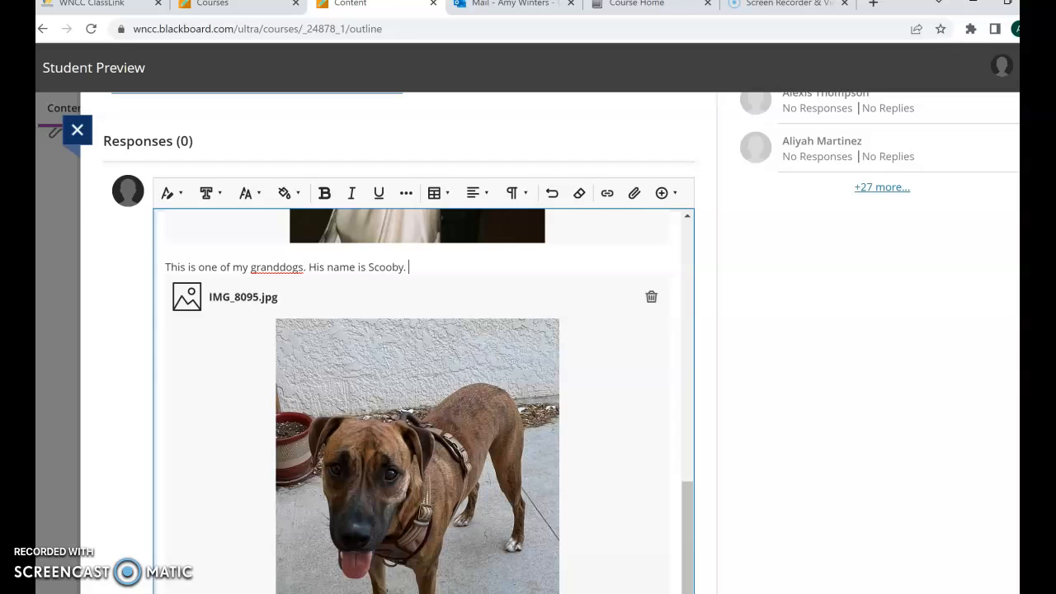
- Continue the caption with "He is hilarious and he is so crazy! He loves water and getting in the pool when it is hot outside."
{"action": "type", "text": "He is hilarious an"}
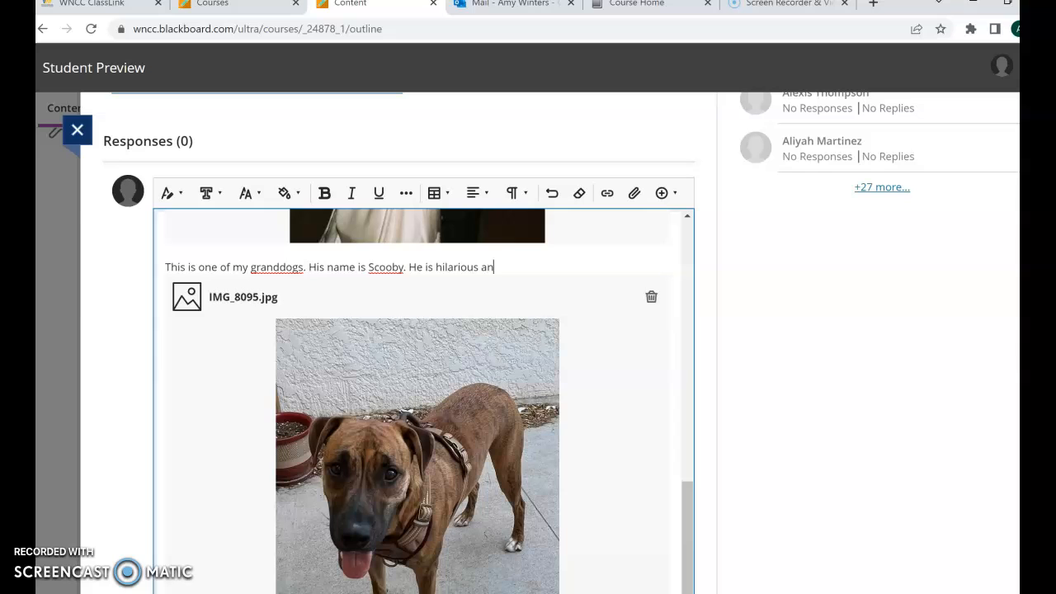
{"action": "type", "text": "d he is so crazy! He"}
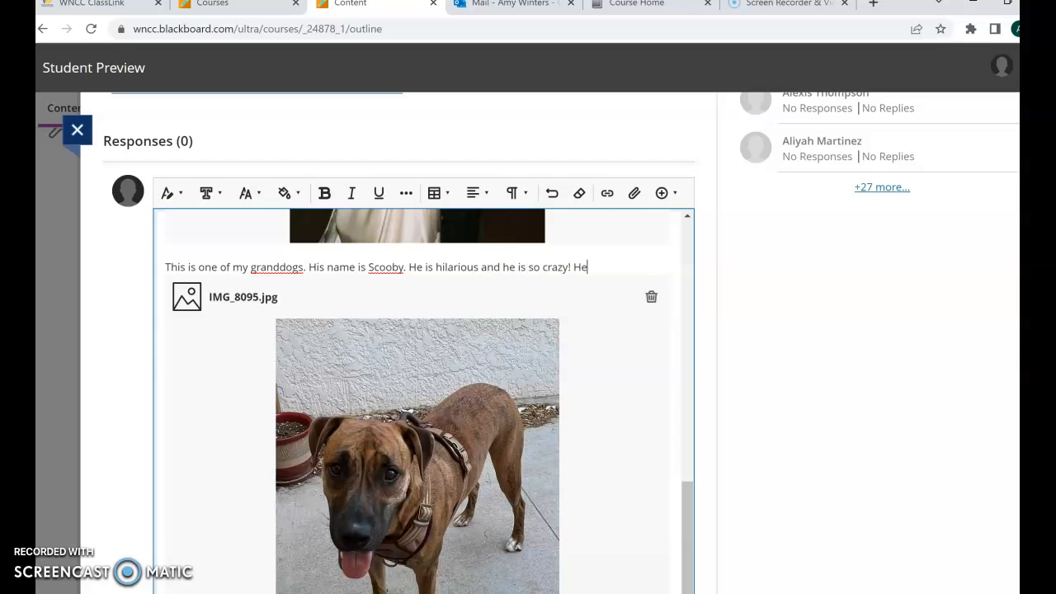
{"action": "type", "text": " loves water and get"}
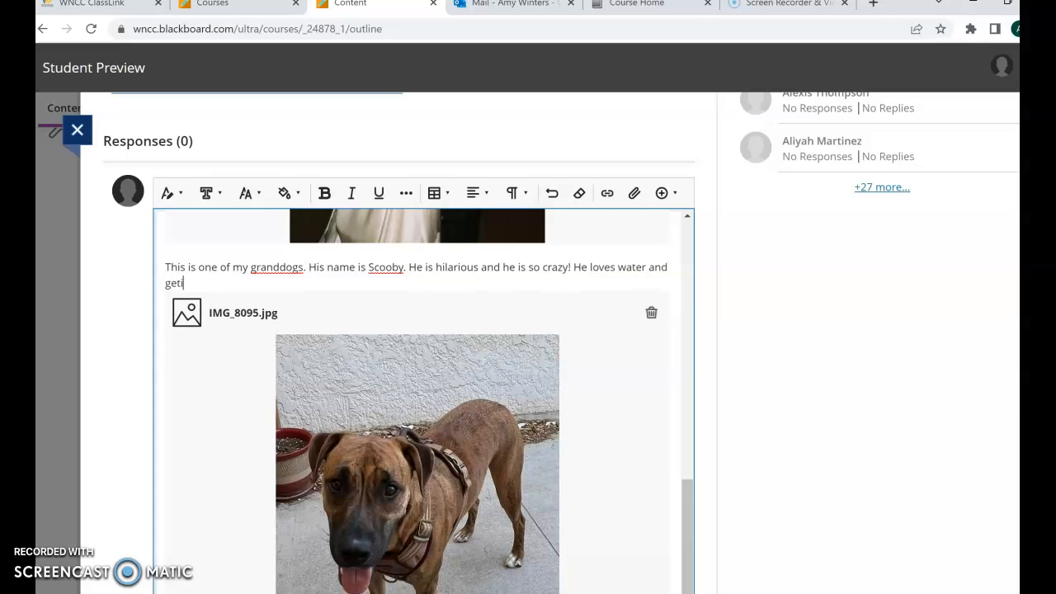
{"action": "type", "text": "ting in the pool when it is hot outside."}
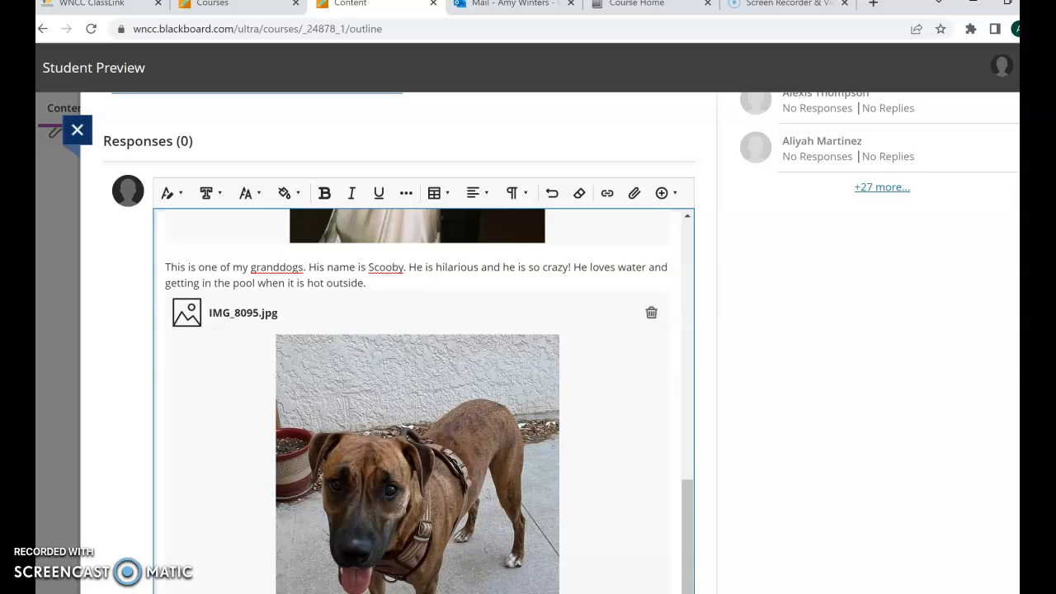
- Insert a blank line above IMG_8096.jpg and caption it "This is my other granddog. Her name is Nala."
{"action": "scroll", "coordinate": [423, 401], "scroll_direction": "down", "scroll_amount": 4}
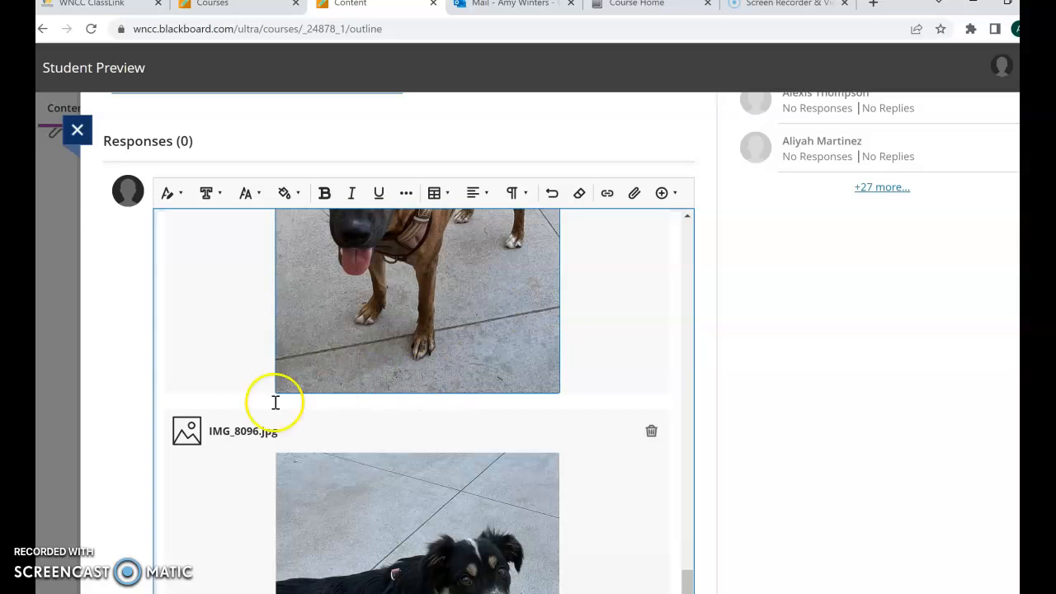
{"action": "left_click", "coordinate": [253, 421]}
{"action": "key", "text": "Return"}
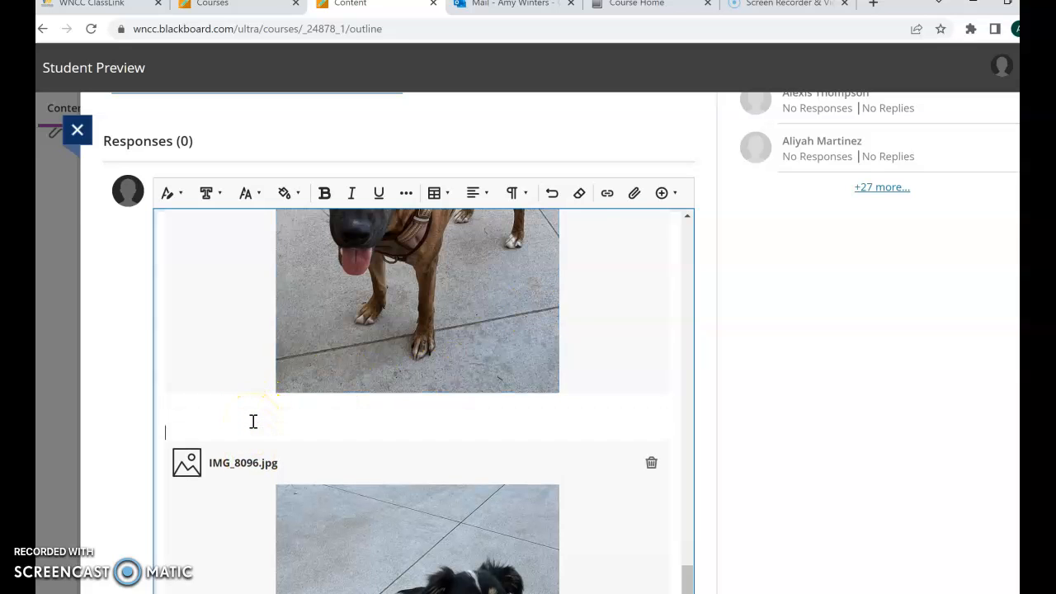
{"action": "scroll", "coordinate": [253, 424], "scroll_direction": "down", "scroll_amount": 3}
{"action": "type", "text": "This is my other granddog. HEre"}
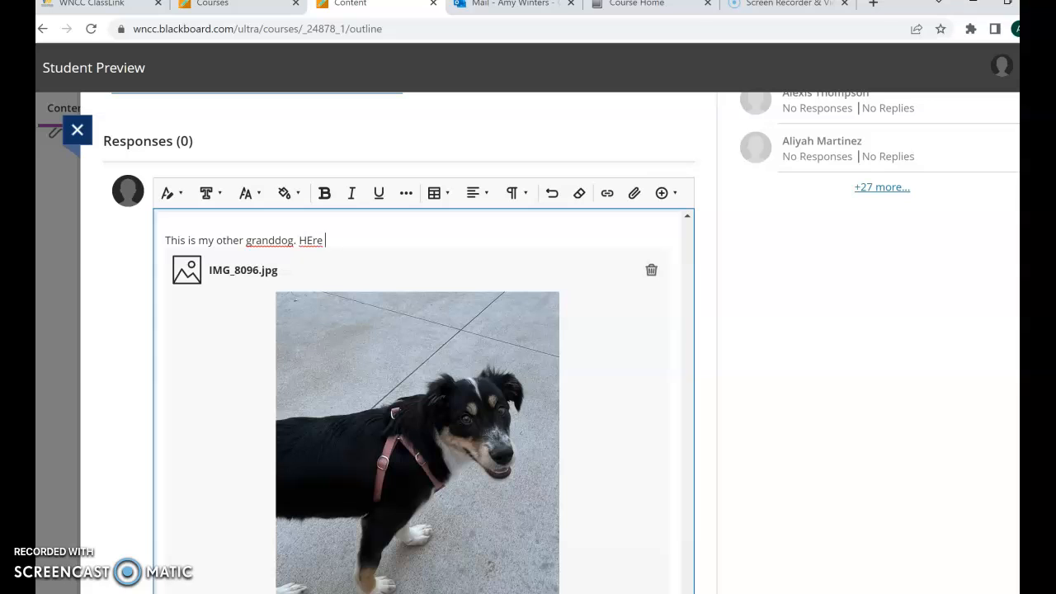
{"action": "key", "text": "BackSpace"}
{"action": "key", "text": "BackSpace"}
{"action": "type", "text": "name is a"}
{"action": "key", "text": "BackSpace"}
{"action": "type", "text": "Nala. She is a"}
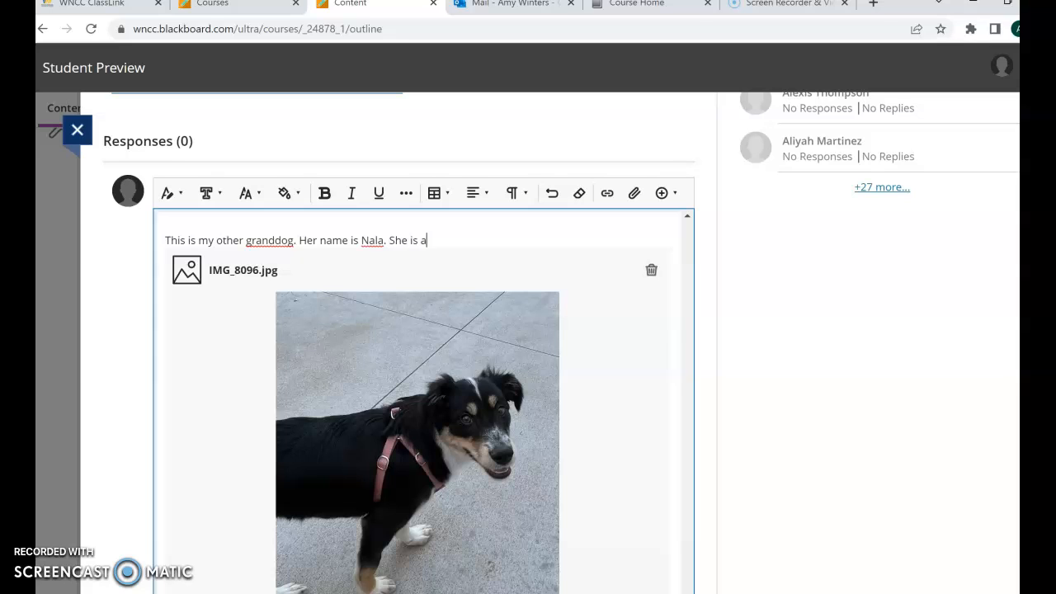
- Continue the caption with "She is also crazy! She does not like the water. She loves to walk right behind you and bite at your ankles."
{"action": "type", "text": "lso crazy! She does not like the water. "}
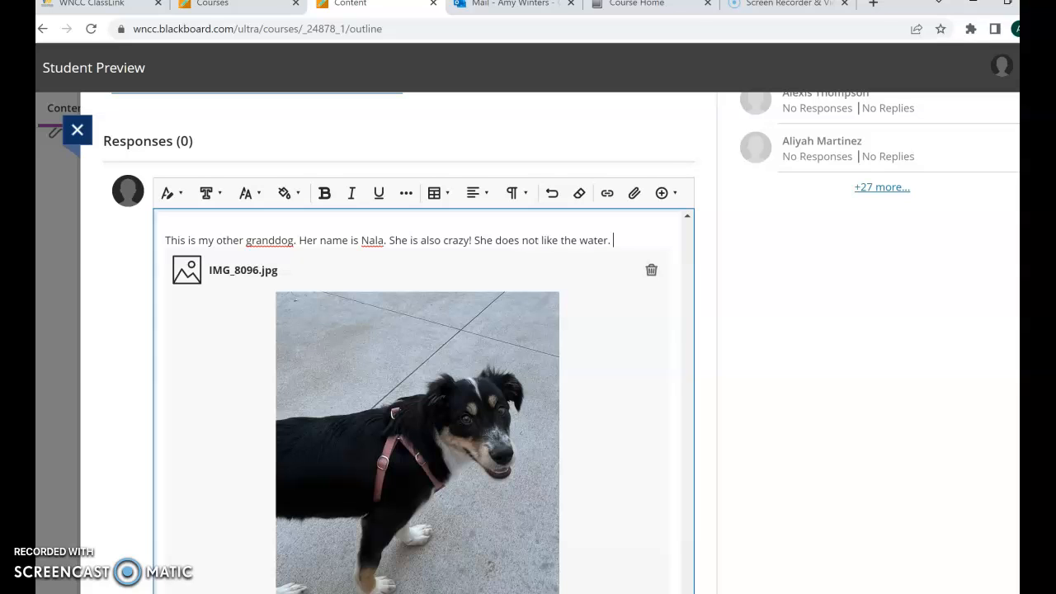
{"action": "type", "text": "She loves to walk rig"}
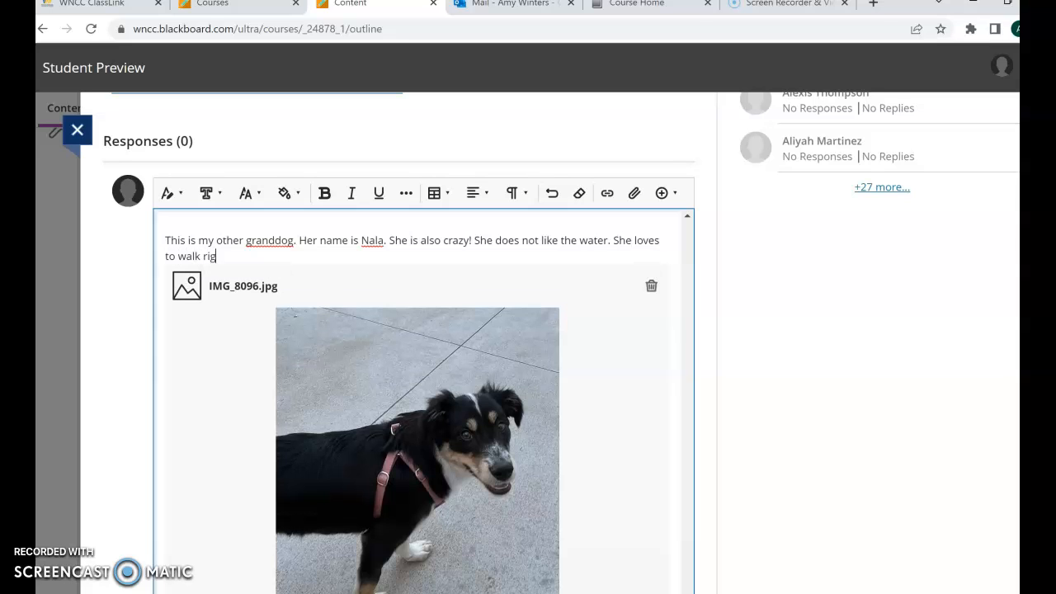
{"action": "type", "text": "ht behind you and bi"}
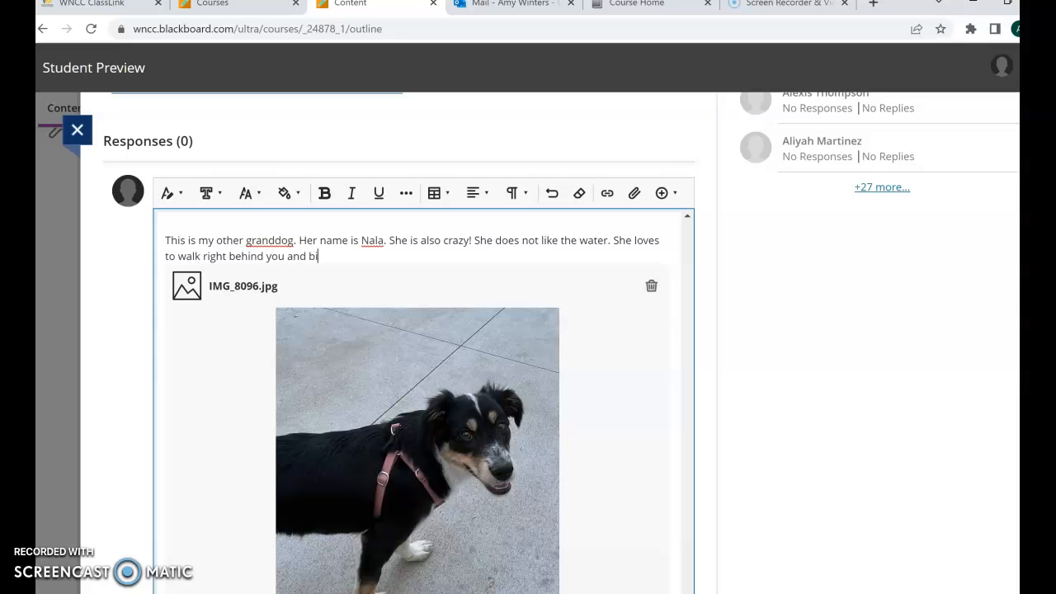
{"action": "type", "text": "te at your ankles."}
- Insert a line above IMG_8122.JPG and caption it "This is me and my son", followed by the son's name
{"action": "scroll", "coordinate": [417, 400], "scroll_direction": "down", "scroll_amount": 3}
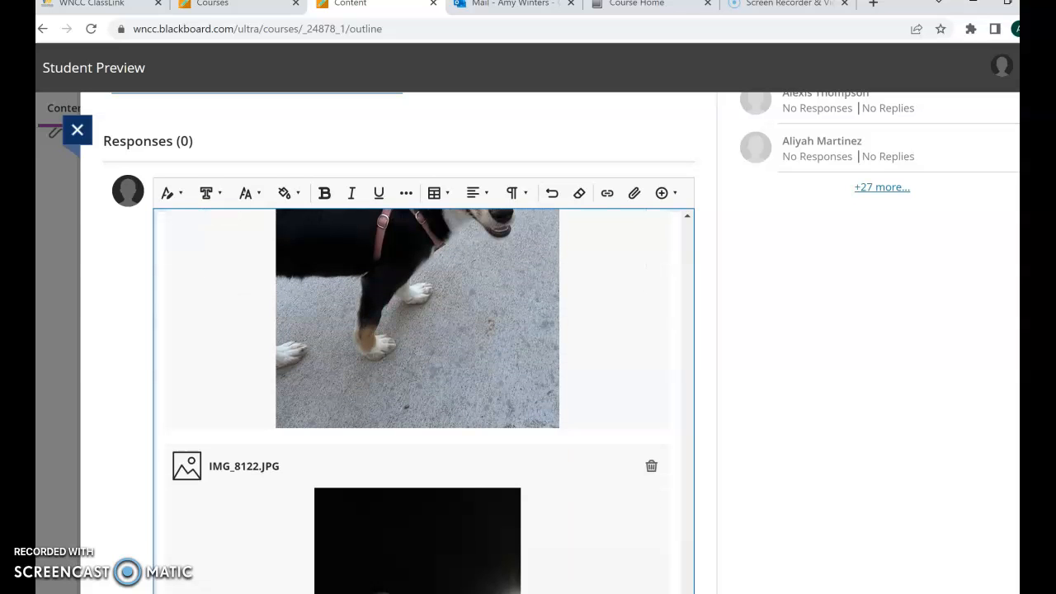
{"action": "key", "text": "Return"}
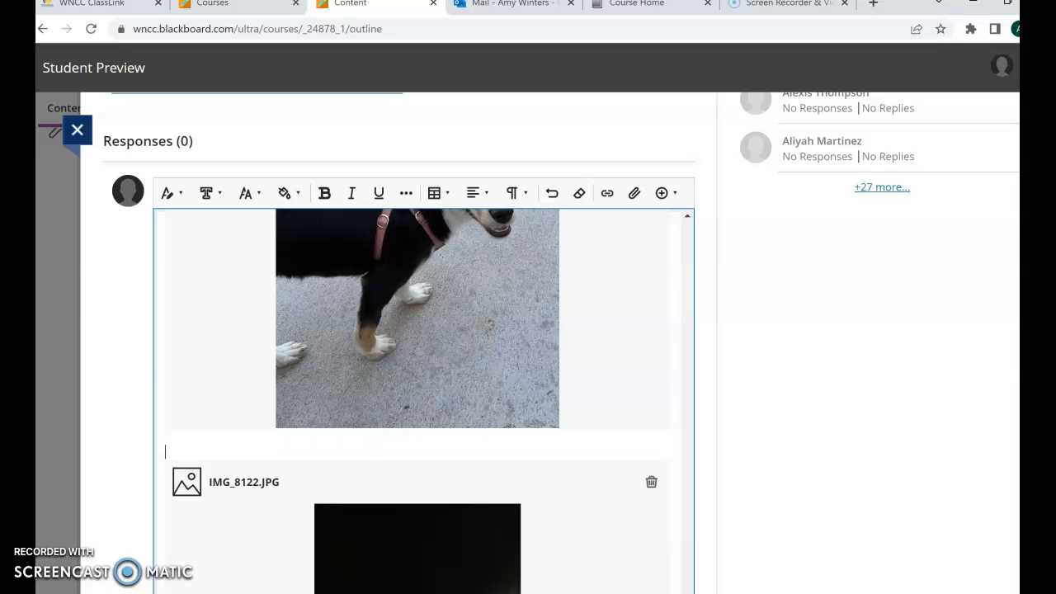
{"action": "scroll", "coordinate": [418, 401], "scroll_direction": "down", "scroll_amount": 3}
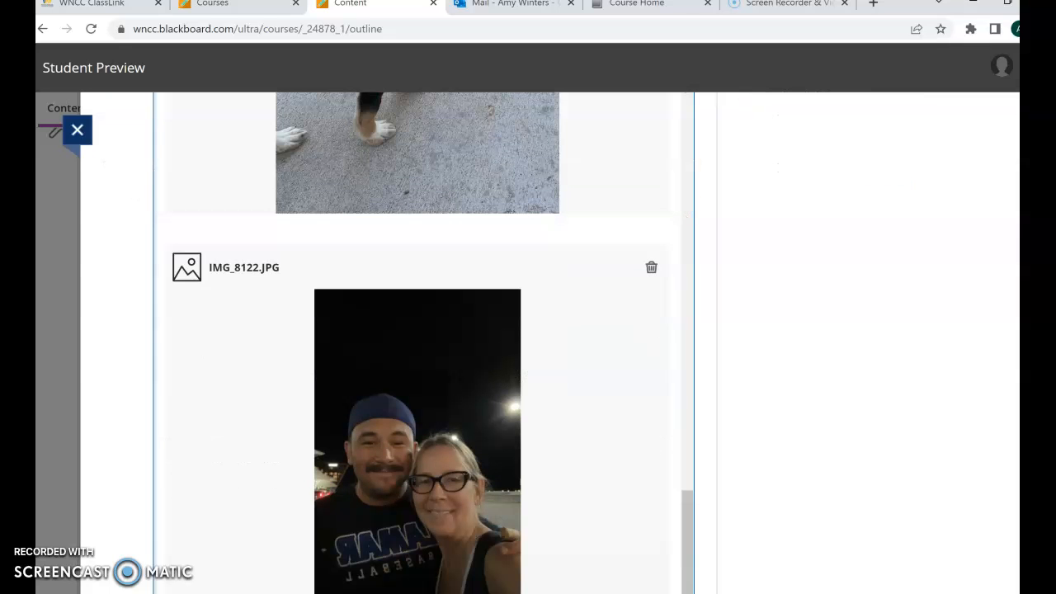
{"action": "type", "text": "This is me and my son Eric. "}
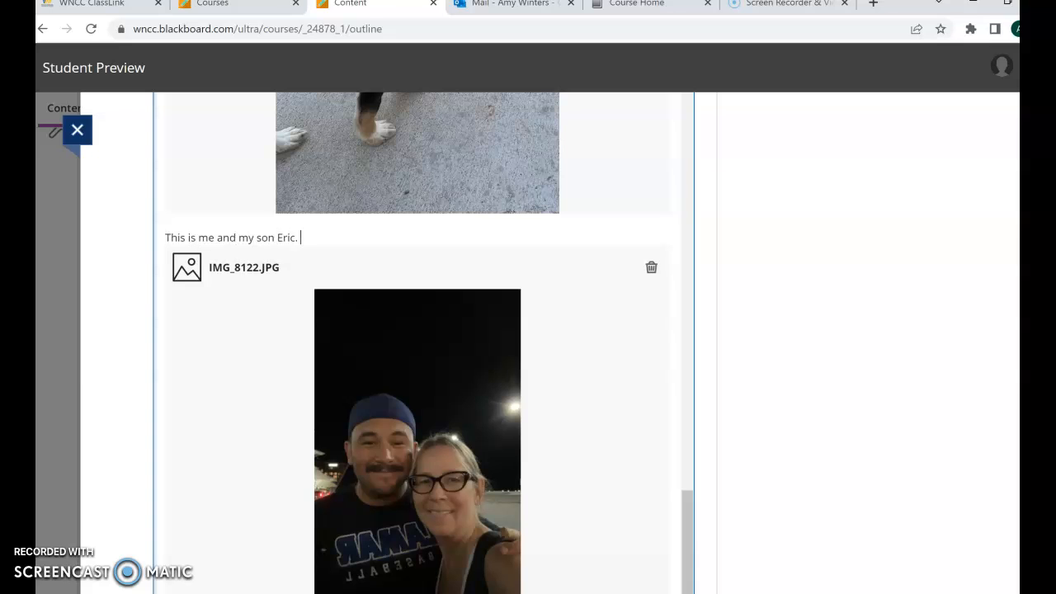
- Add "He is a pitching coach at Lamar CC. He is 27. I love spending time with him." to the caption
{"action": "type", "text": "He is a pitching coach at Lamr"}
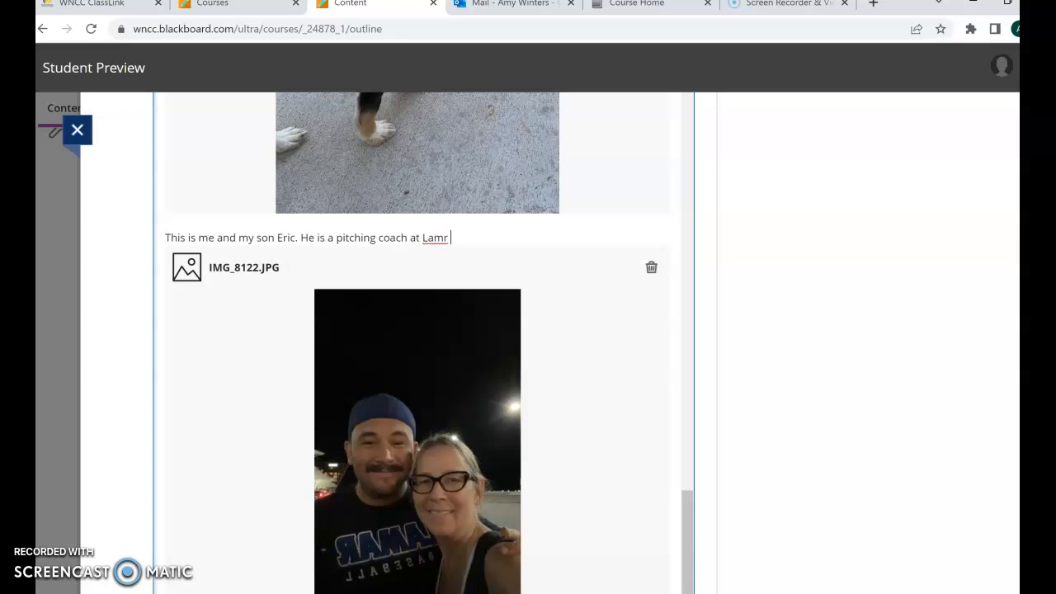
{"action": "key", "text": "BackSpace"}
{"action": "key", "text": "BackSpace"}
{"action": "type", "text": "ar CC. He is 27. I love spending ti"}
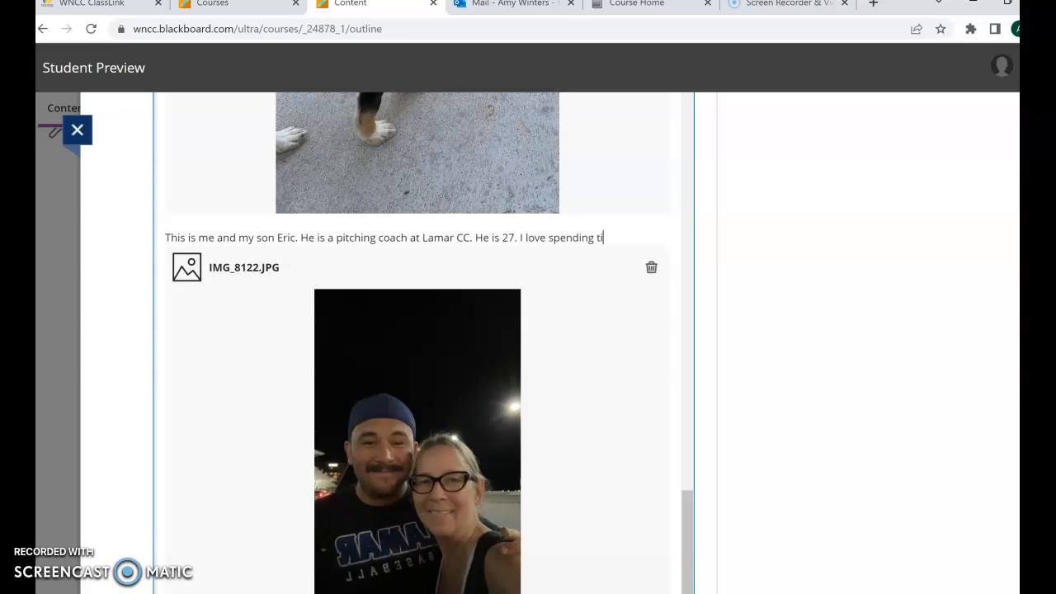
{"action": "type", "text": "me with him."}
- Finish the caption with "We enjoy baseball and other sports. He graduated from UNC with his master's in Sports Coaching in May 2020."
{"action": "key", "text": "Return"}
{"action": "type", "text": "WE"}
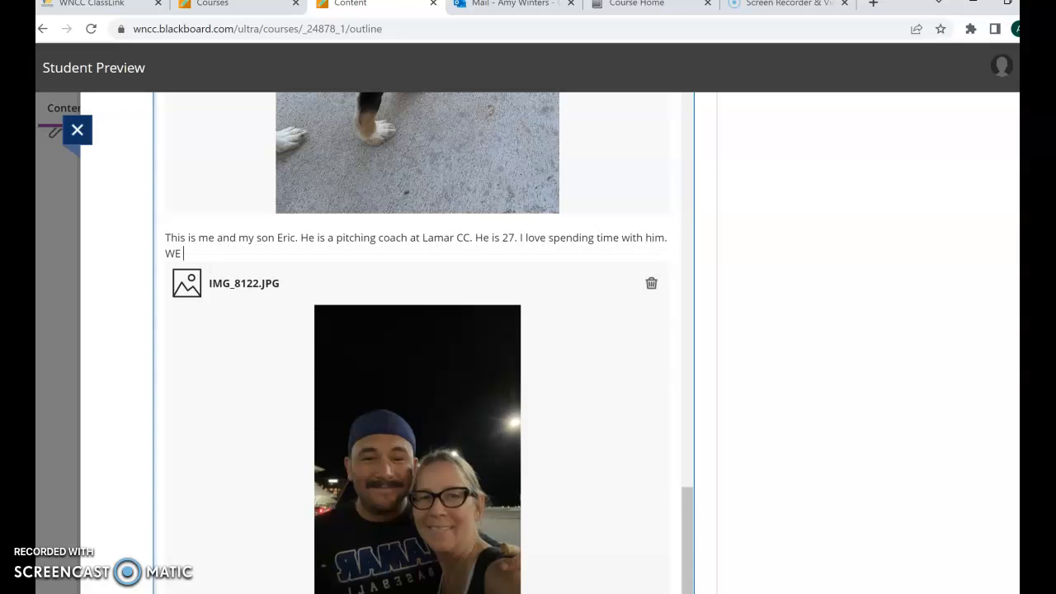
{"action": "key", "text": "BackSpace"}
{"action": "type", "text": "e enjoy baseball and other "}
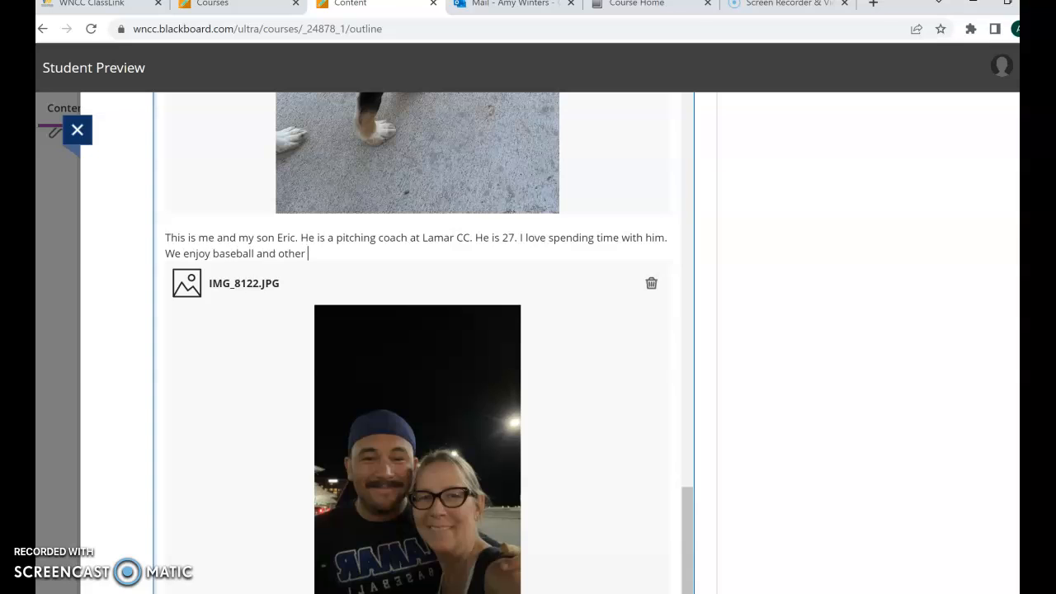
{"action": "type", "text": "sports. He graduated from UN C"}
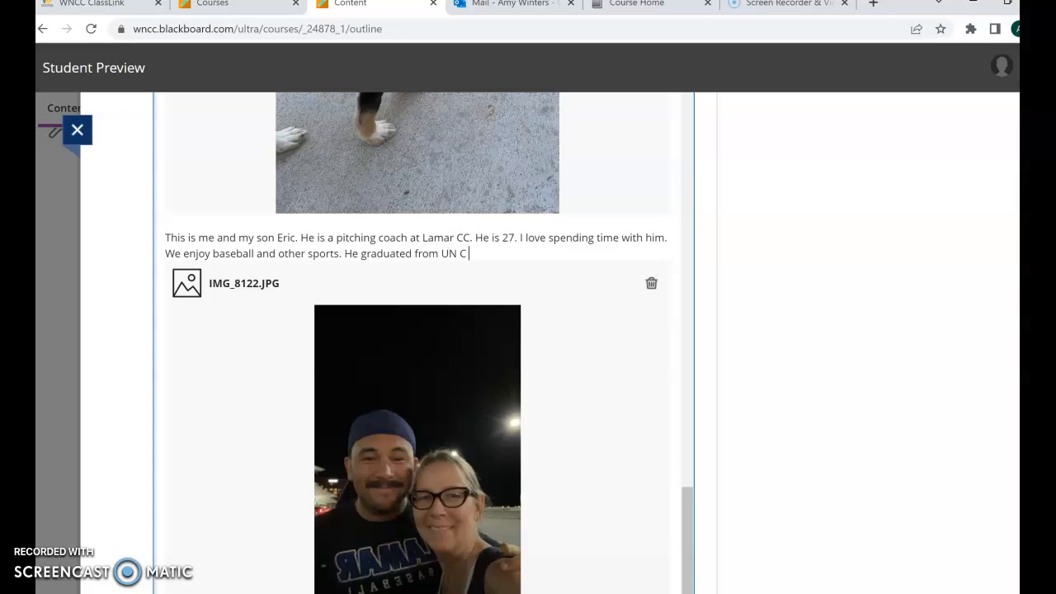
{"action": "type", "text": "C with his master's in Sports Coaching in May"}
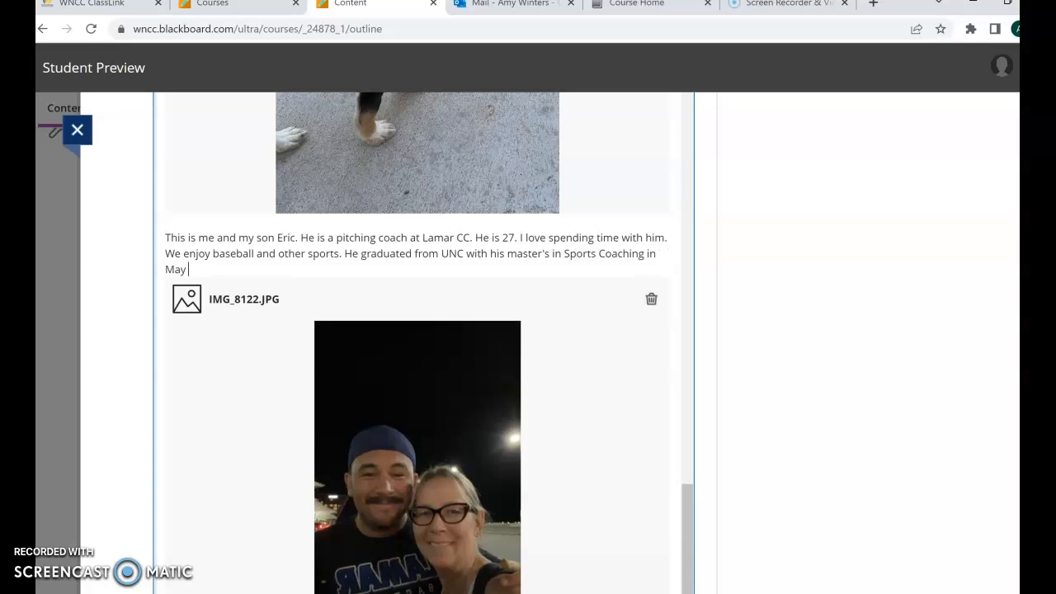
{"action": "type", "text": " 2020."}
- Submit the finished response with its captioned pictures to the discussion
{"action": "scroll", "coordinate": [421, 330], "scroll_direction": "down", "scroll_amount": 5}
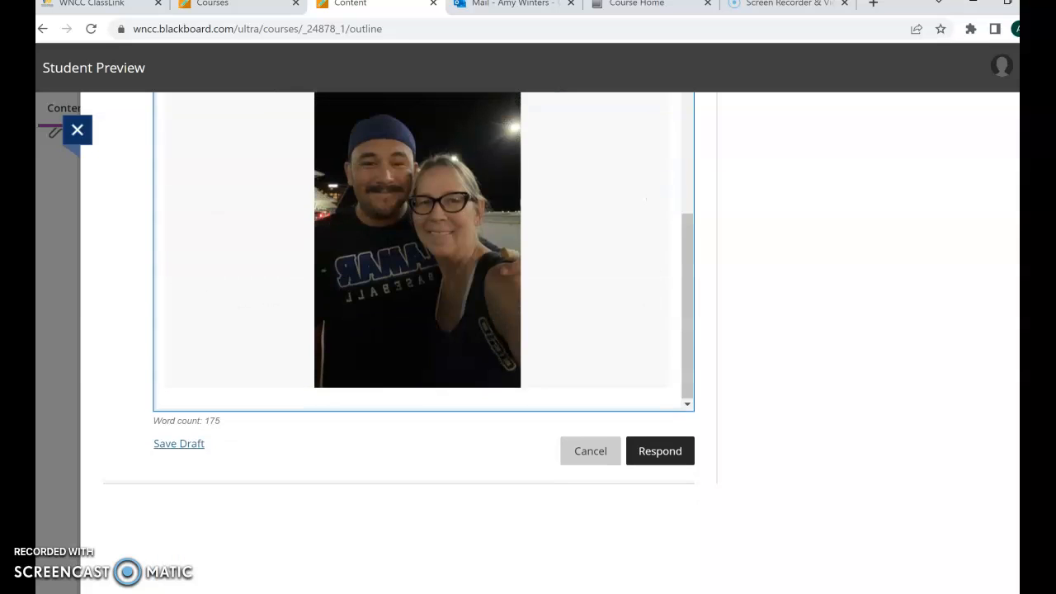
{"action": "left_click", "coordinate": [660, 451]}
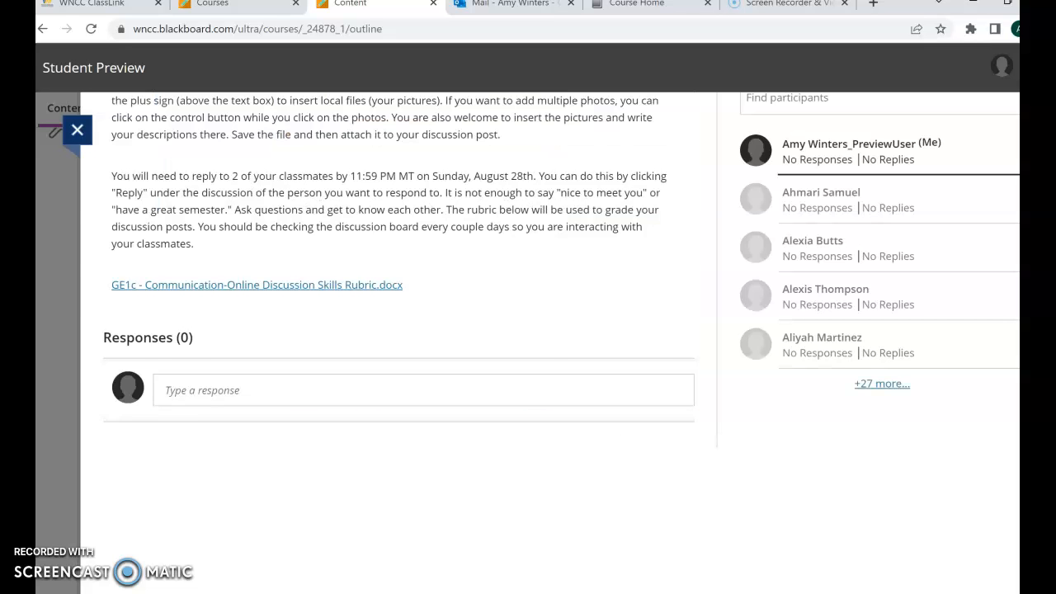
- Review the posted response from the first picture to the last, checking the captions, along with the discussion topic above it
{"action": "scroll", "coordinate": [396, 342], "scroll_direction": "up", "scroll_amount": 10}
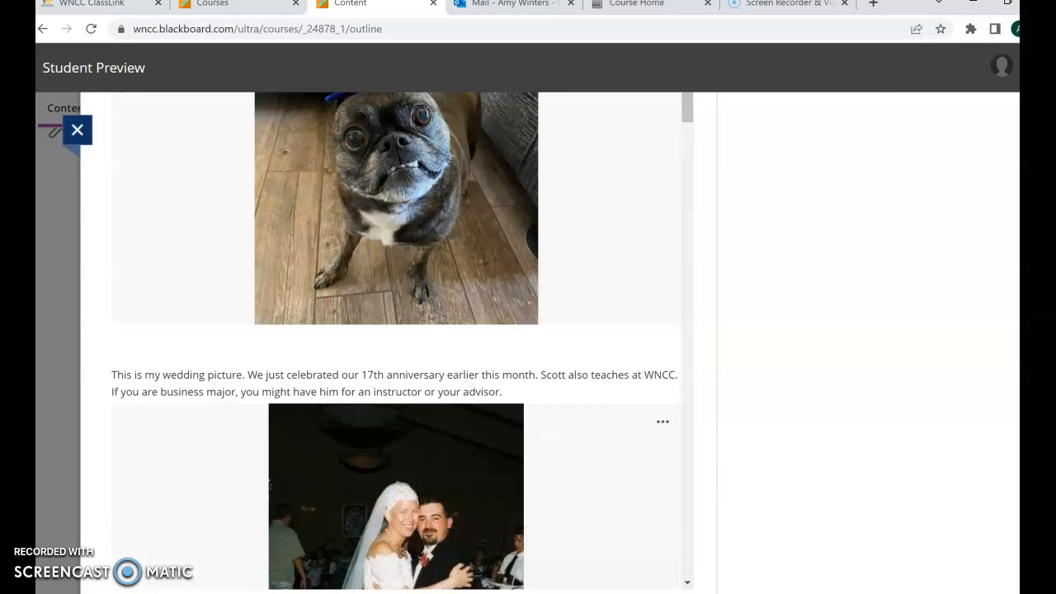
{"action": "scroll", "coordinate": [396, 343], "scroll_direction": "down", "scroll_amount": 6}
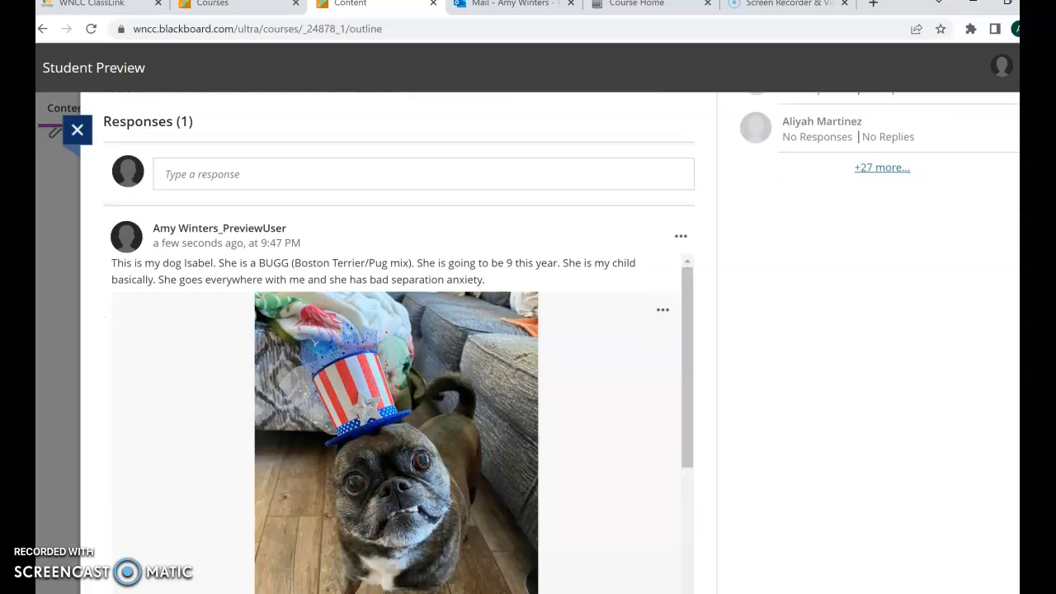
{"action": "scroll", "coordinate": [396, 425], "scroll_direction": "down", "scroll_amount": 10}
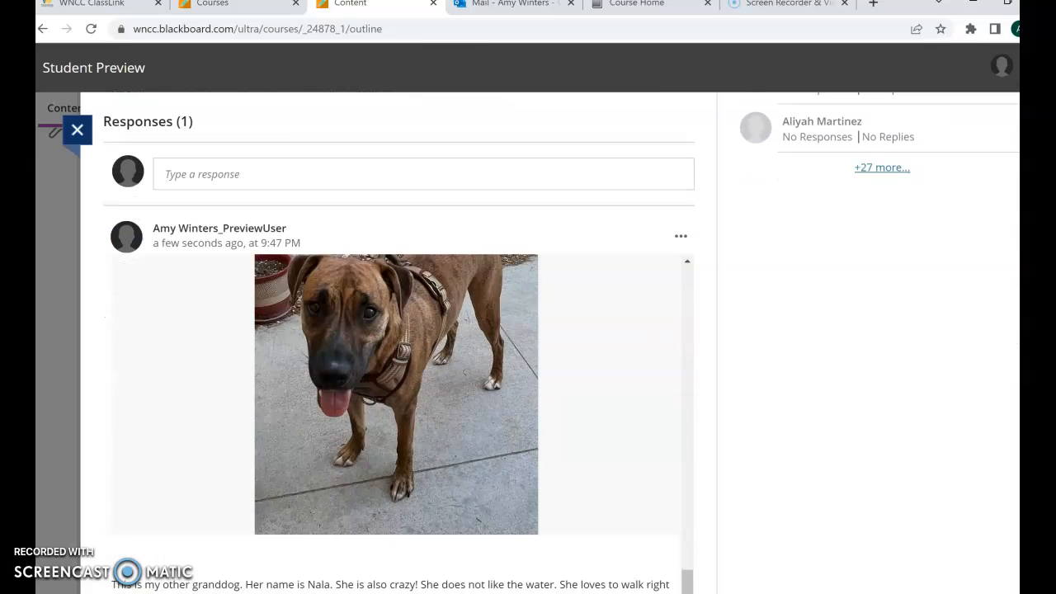
{"action": "scroll", "coordinate": [396, 342], "scroll_direction": "down", "scroll_amount": 5}
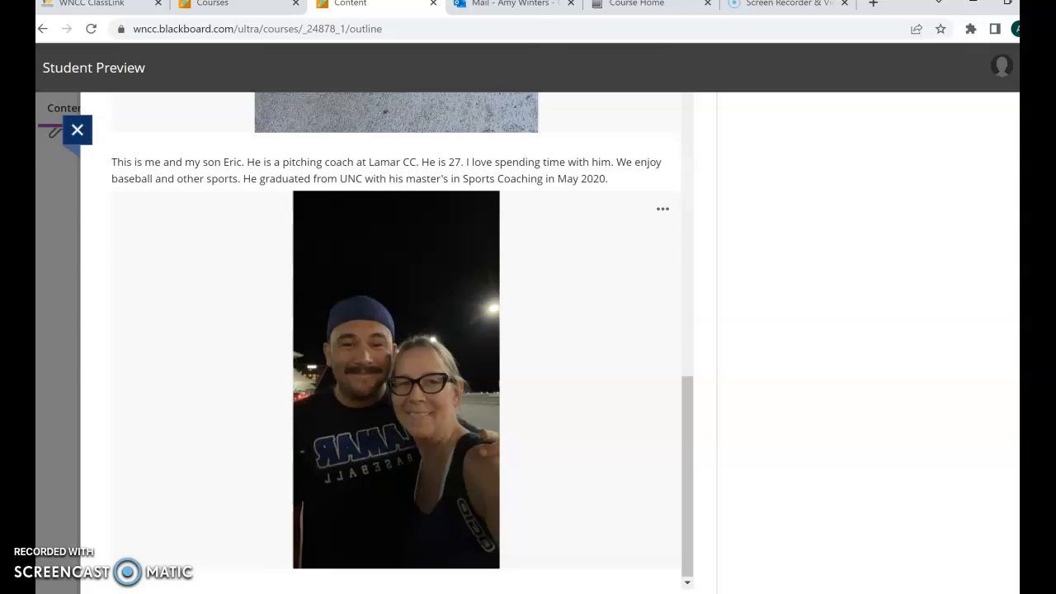
{"action": "scroll", "coordinate": [396, 343], "scroll_direction": "up", "scroll_amount": 20}
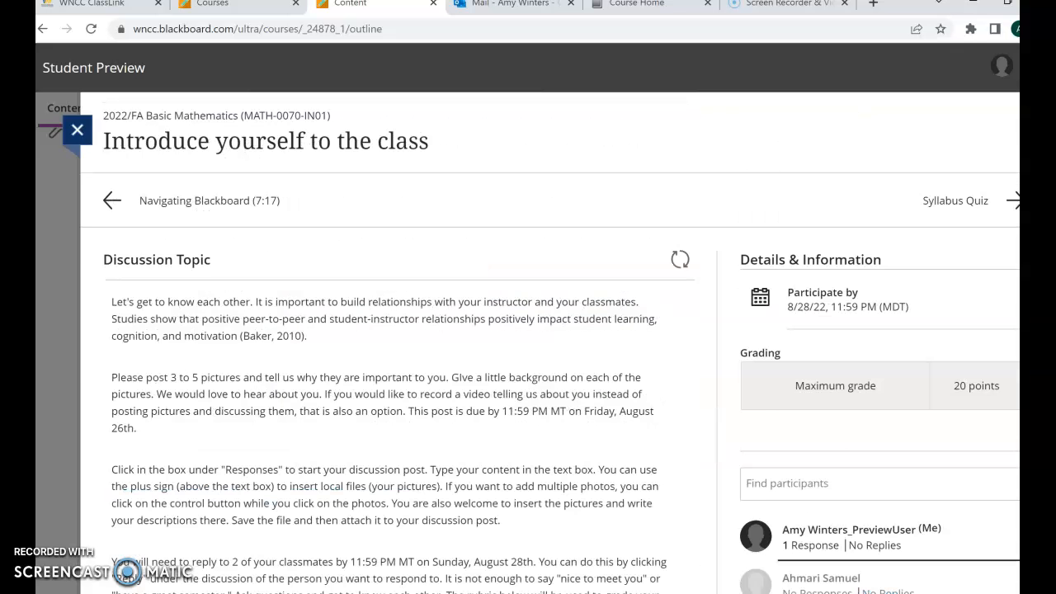
{"action": "scroll", "coordinate": [116, 564], "scroll_direction": "down", "scroll_amount": 7}
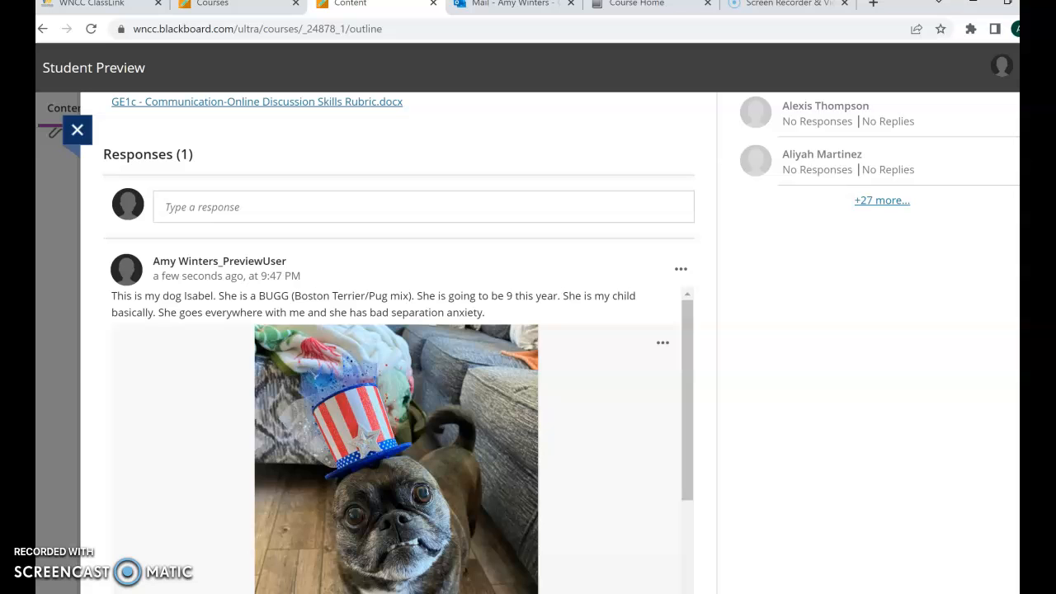
{"action": "scroll", "coordinate": [396, 446], "scroll_direction": "down", "scroll_amount": 12}
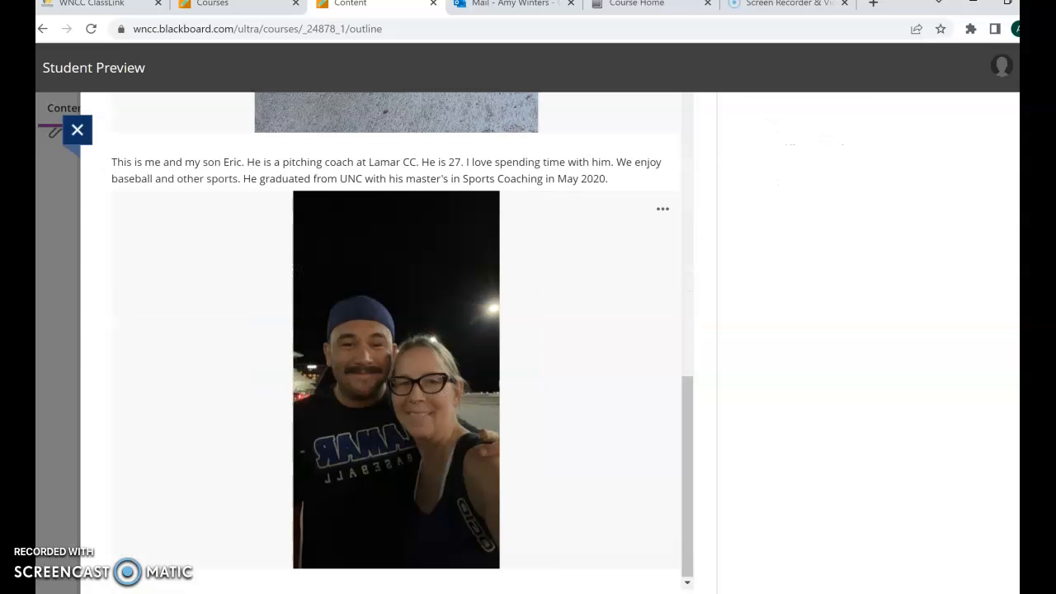
{"action": "scroll", "coordinate": [396, 372], "scroll_direction": "up", "scroll_amount": 6}
{"action": "scroll", "coordinate": [396, 371], "scroll_direction": "down", "scroll_amount": 6}
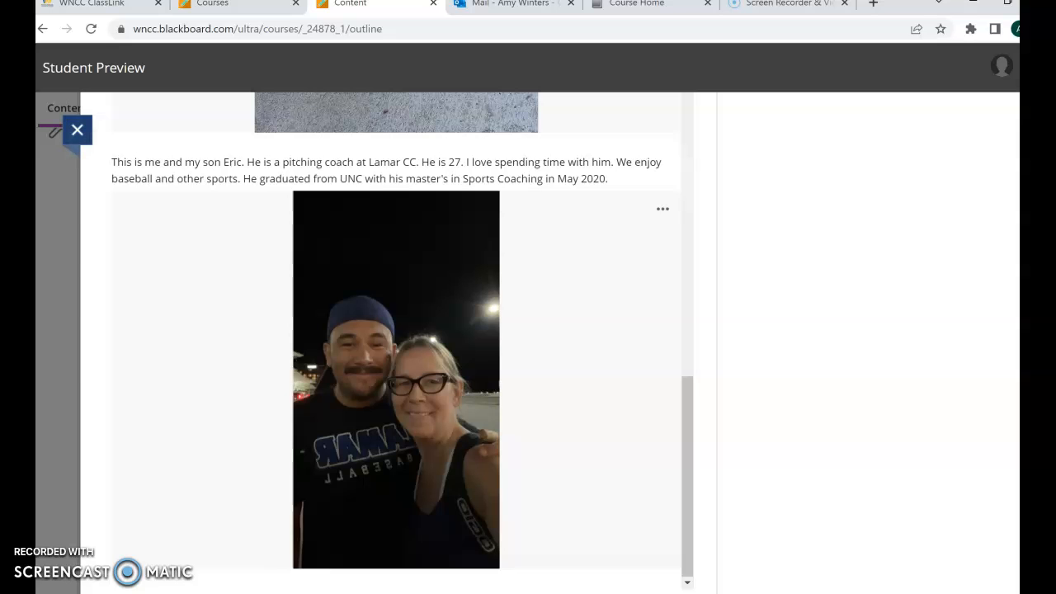
- Close and reopen the "Introduce yourself to the class" discussion to check the saved response down to its last captioned picture
{"action": "left_click", "coordinate": [77, 129]}
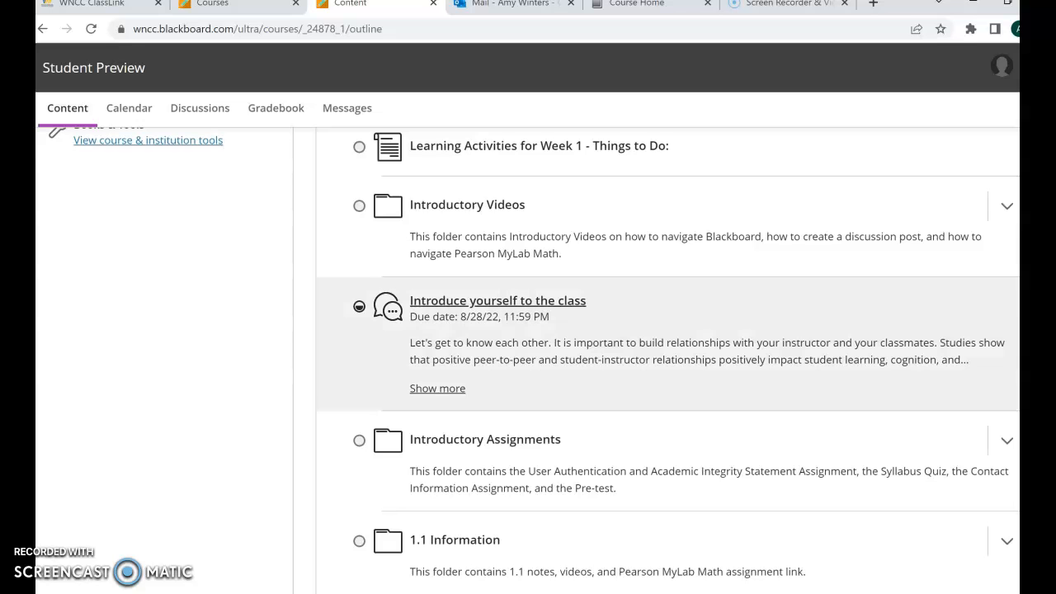
{"action": "left_click", "coordinate": [498, 300]}
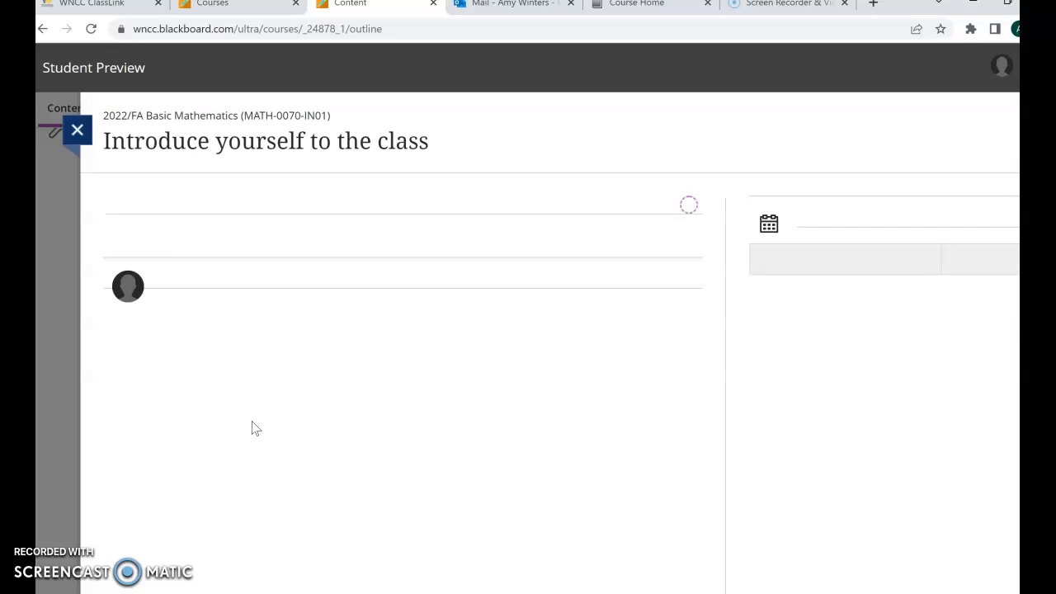
{"action": "scroll", "coordinate": [252, 425], "scroll_direction": "down", "scroll_amount": 5}
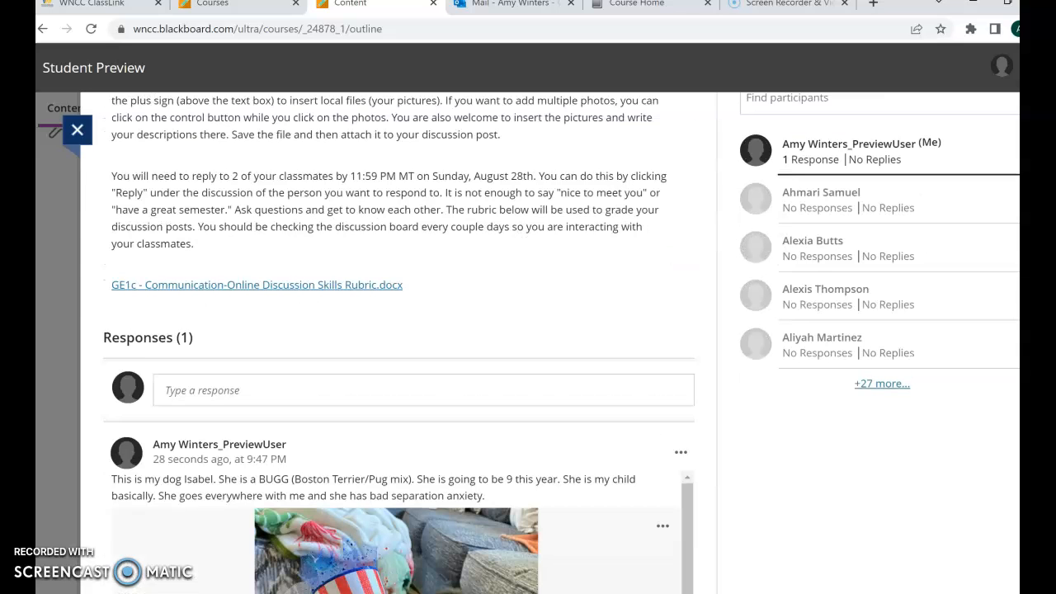
{"action": "scroll", "coordinate": [396, 342], "scroll_direction": "down", "scroll_amount": 15}
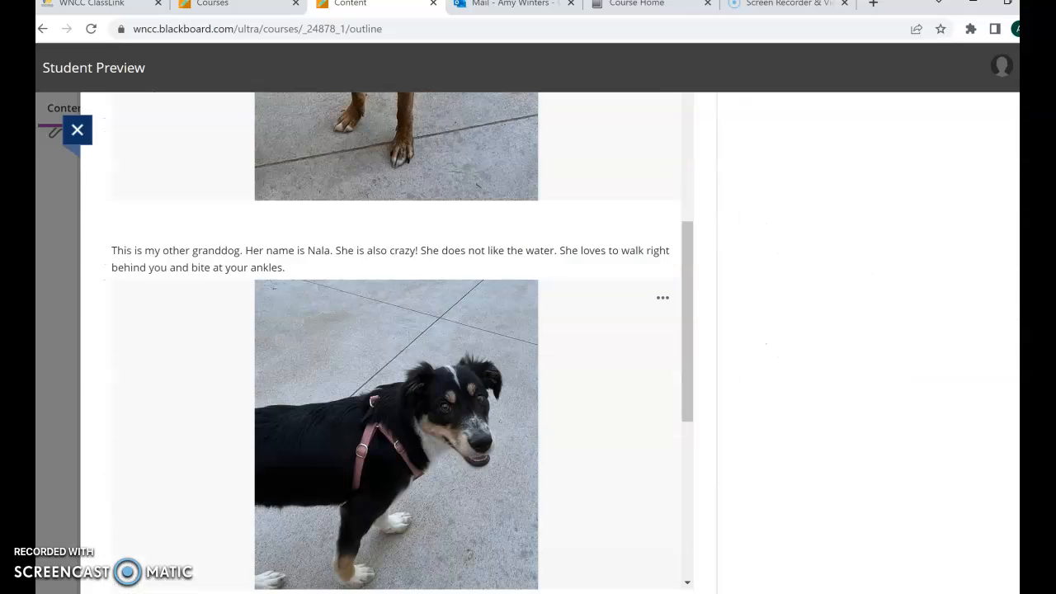
{"action": "scroll", "coordinate": [396, 343], "scroll_direction": "down", "scroll_amount": 6}
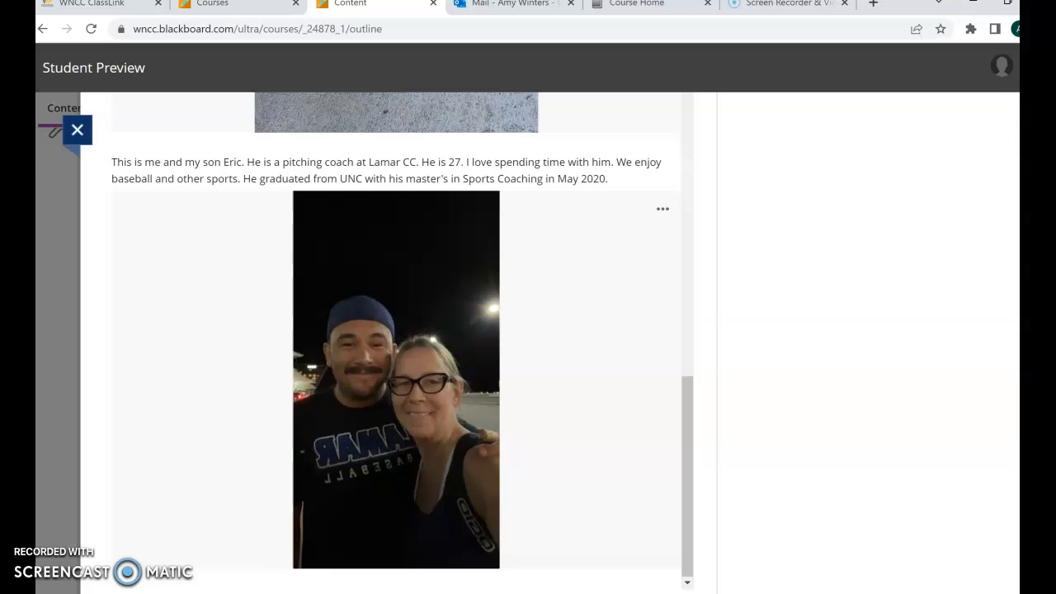
{"action": "key", "text": "Escape"}
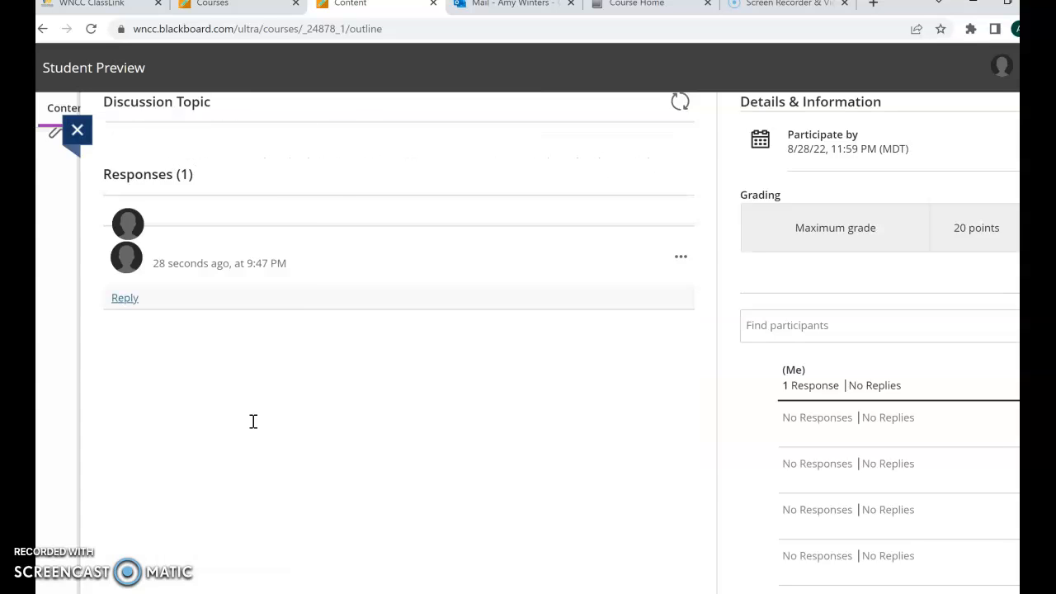